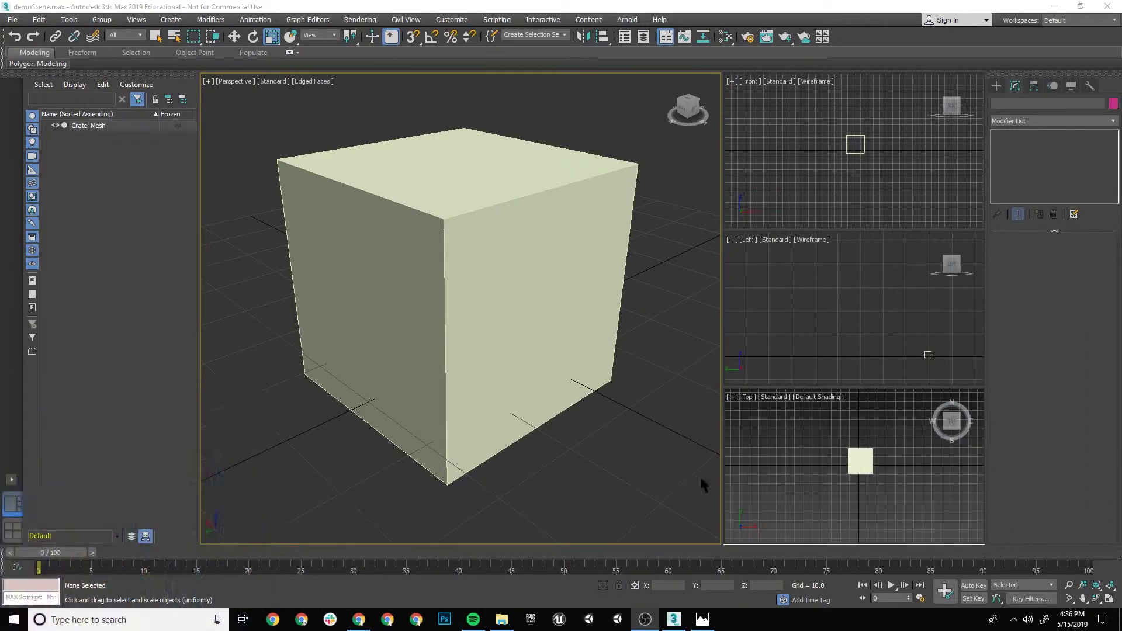
Select the crate mesh and look through its Editable Poly parameters.
left_click(525, 297)
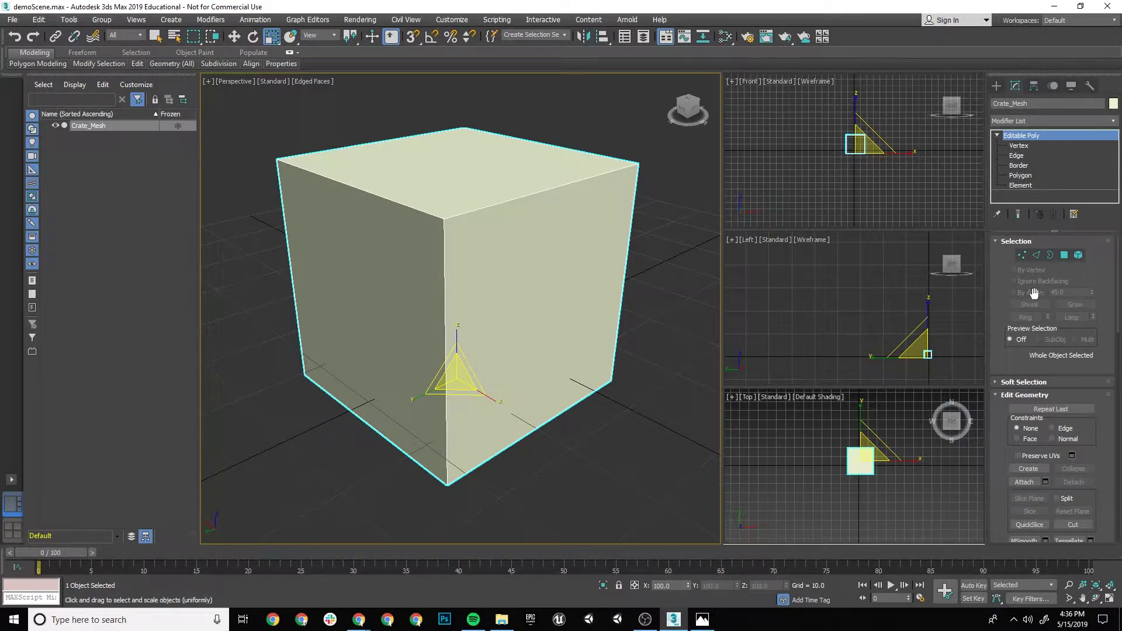
scroll(1034, 292, "down", 10)
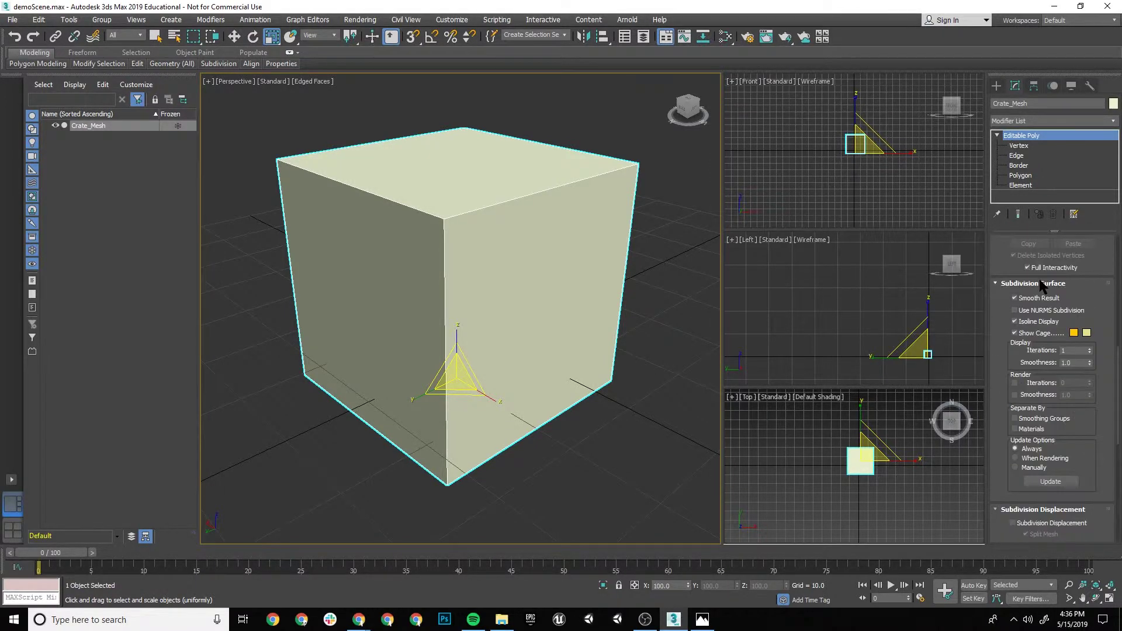
scroll(1039, 281, "down", 6)
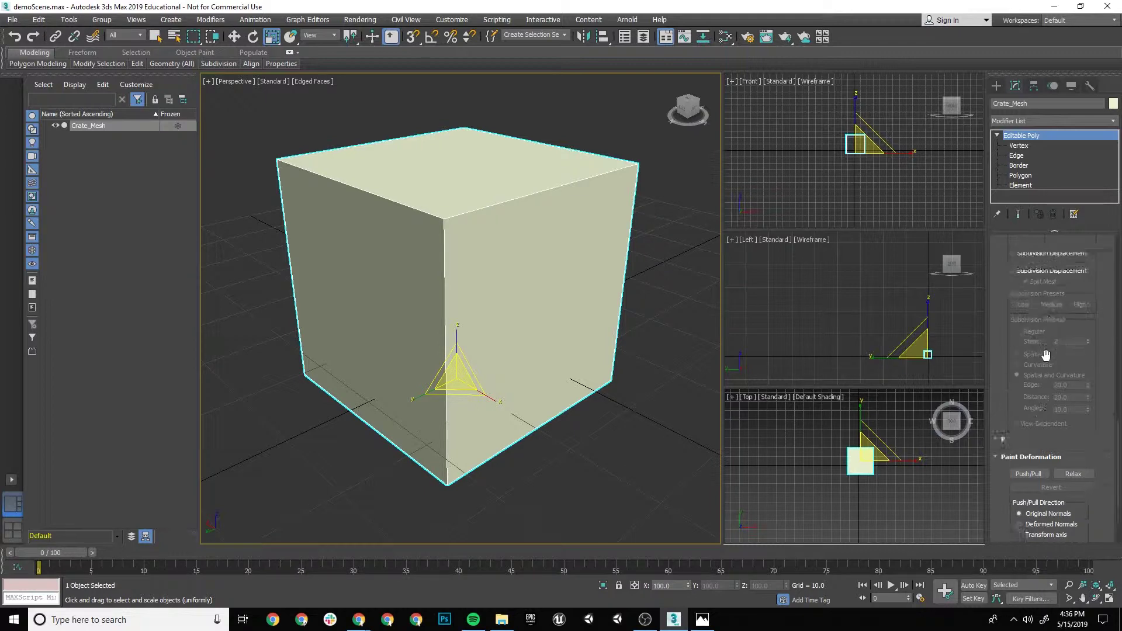
scroll(1046, 355, "up", 10)
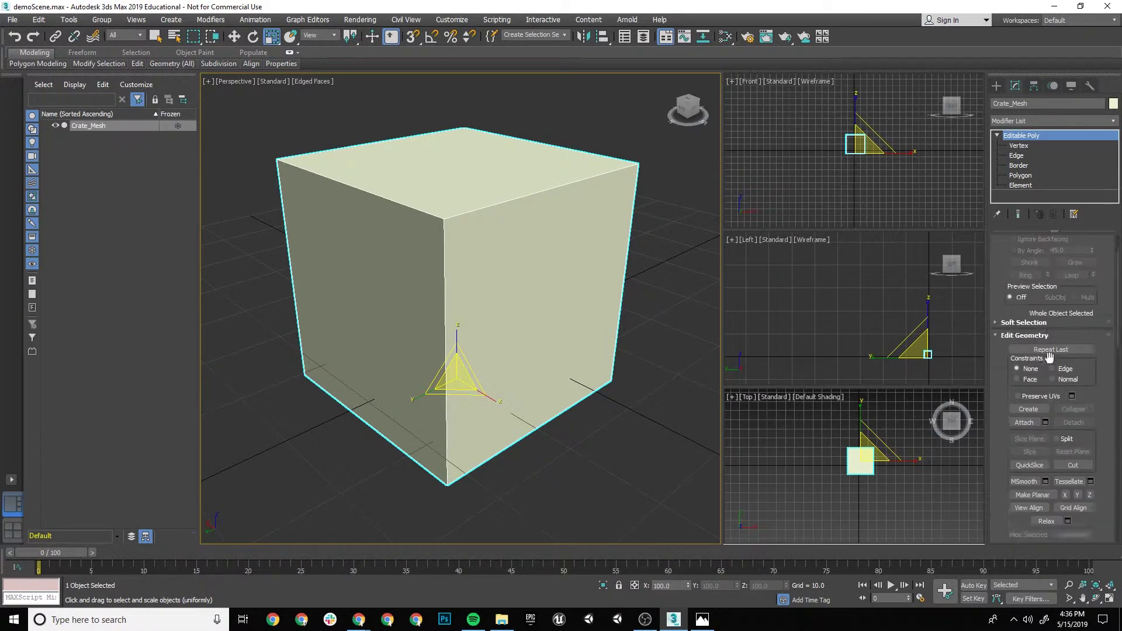
scroll(1050, 356, "up", 2)
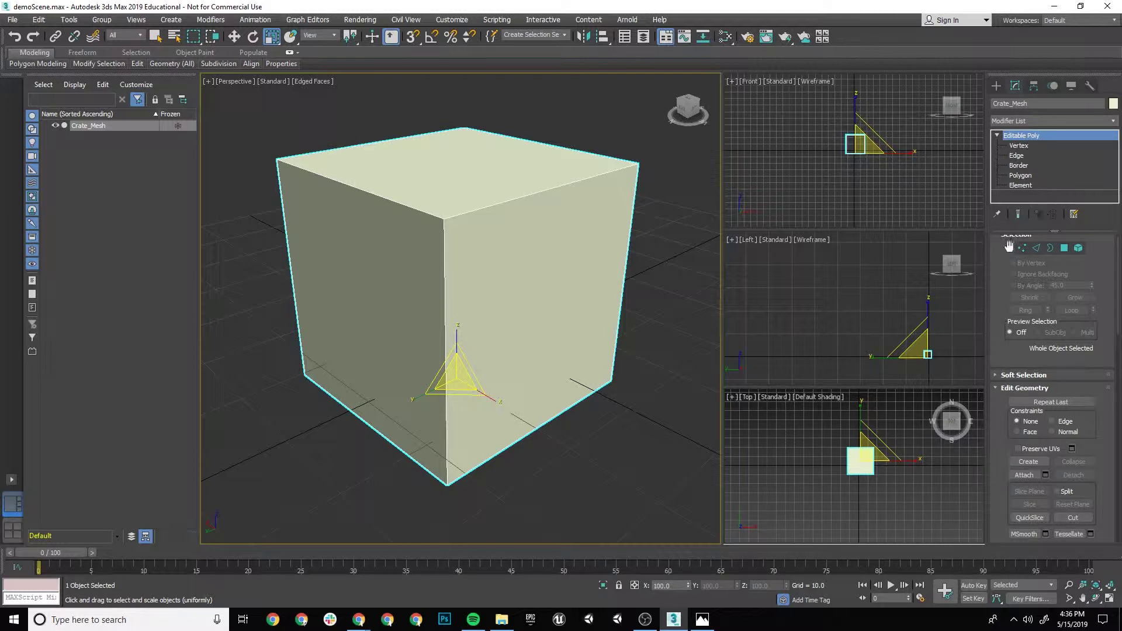
Switch to the Photos app to view the CrateRef.jpg reference against the crate, reposition its window and minimize it.
mouse_move(701, 624)
left_click(701, 618)
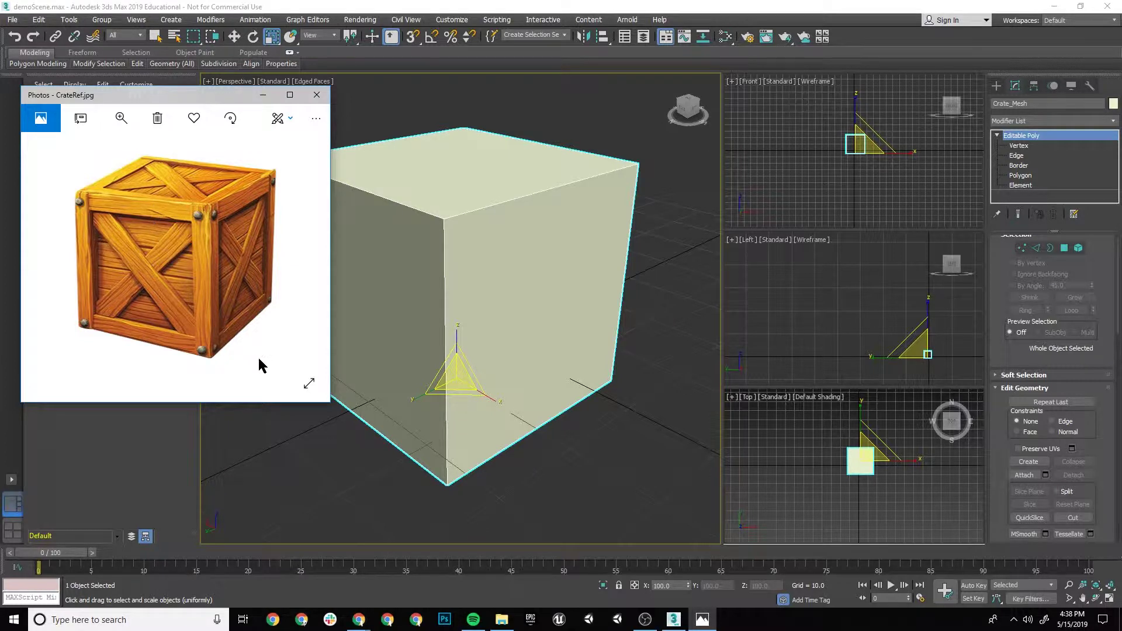
middle_click_drag(458, 303, 509, 313)
left_click(703, 619)
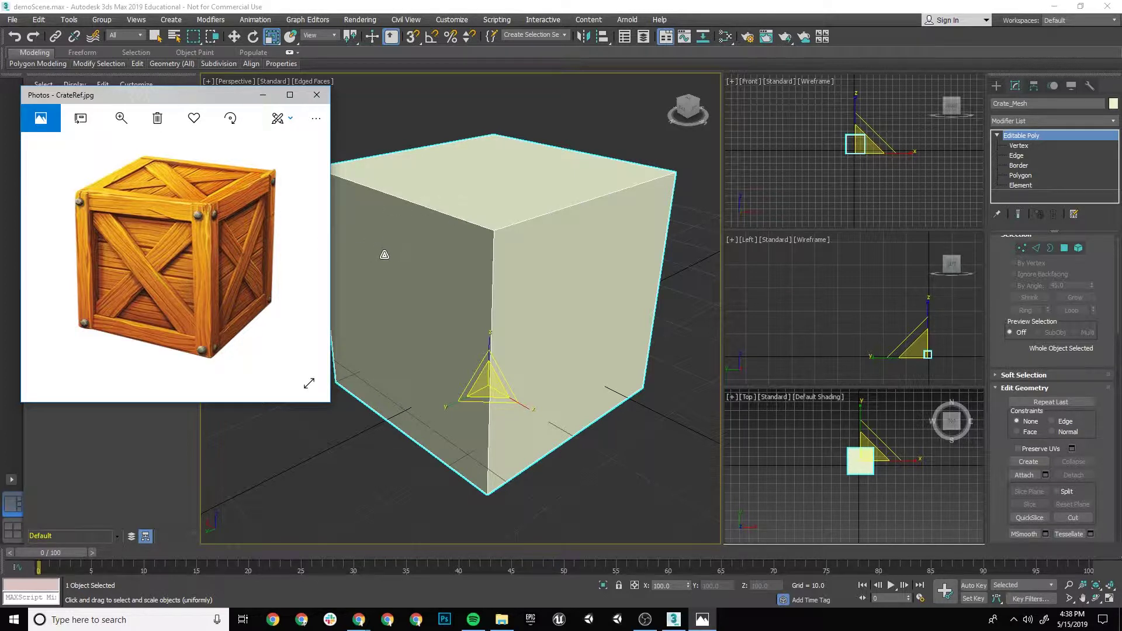
left_click_drag(513, 381, 503, 387)
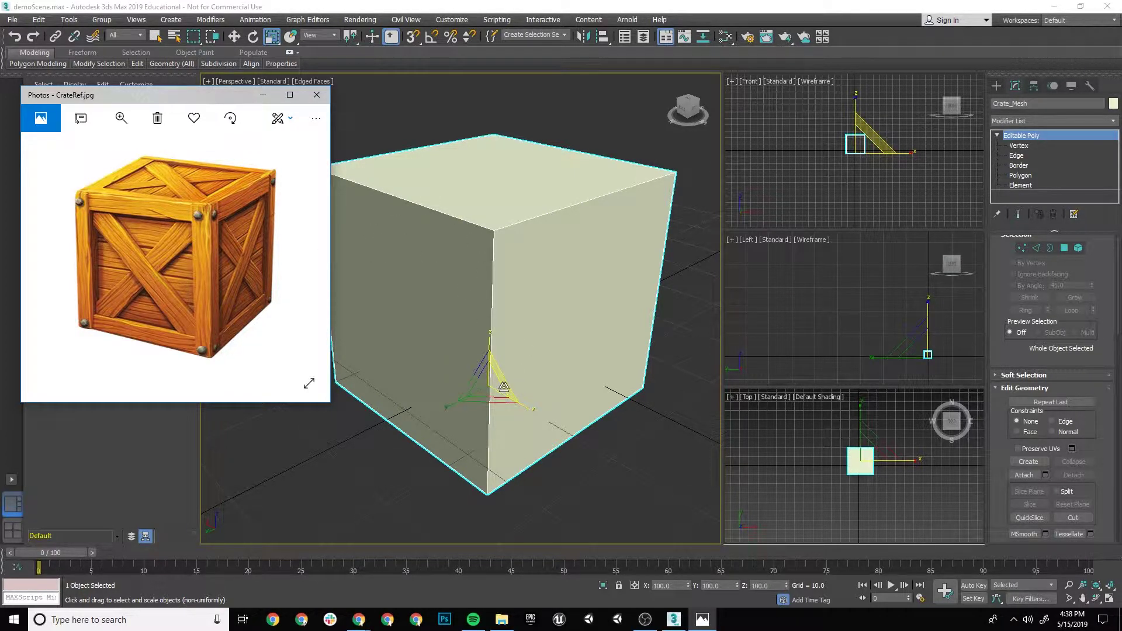
key("ctrl+z")
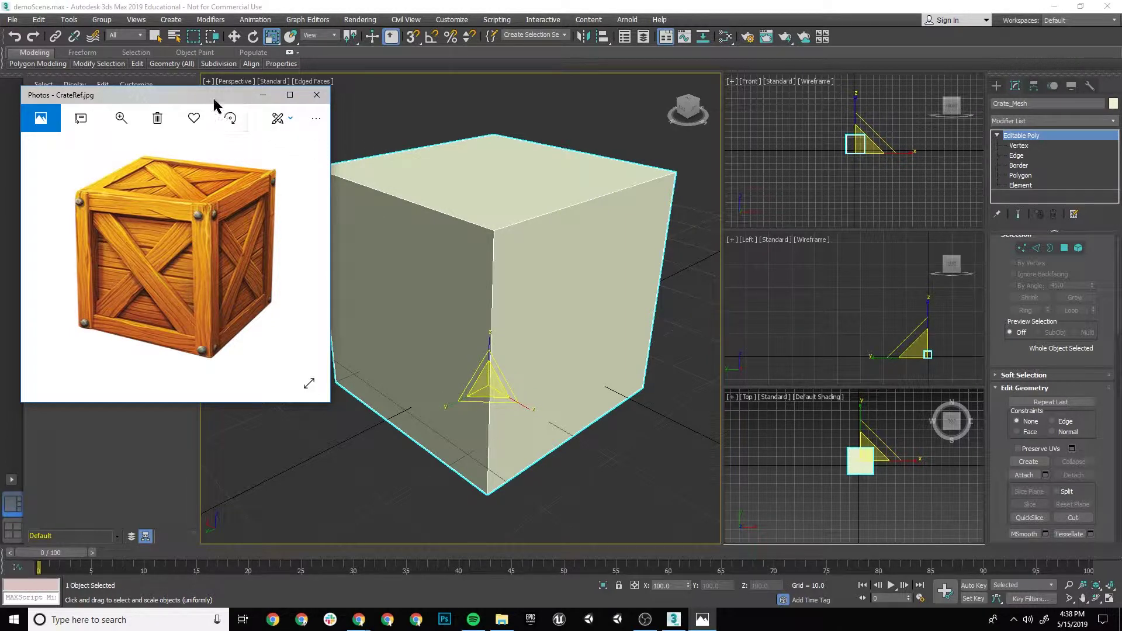
left_click_drag(214, 101, 833, 111)
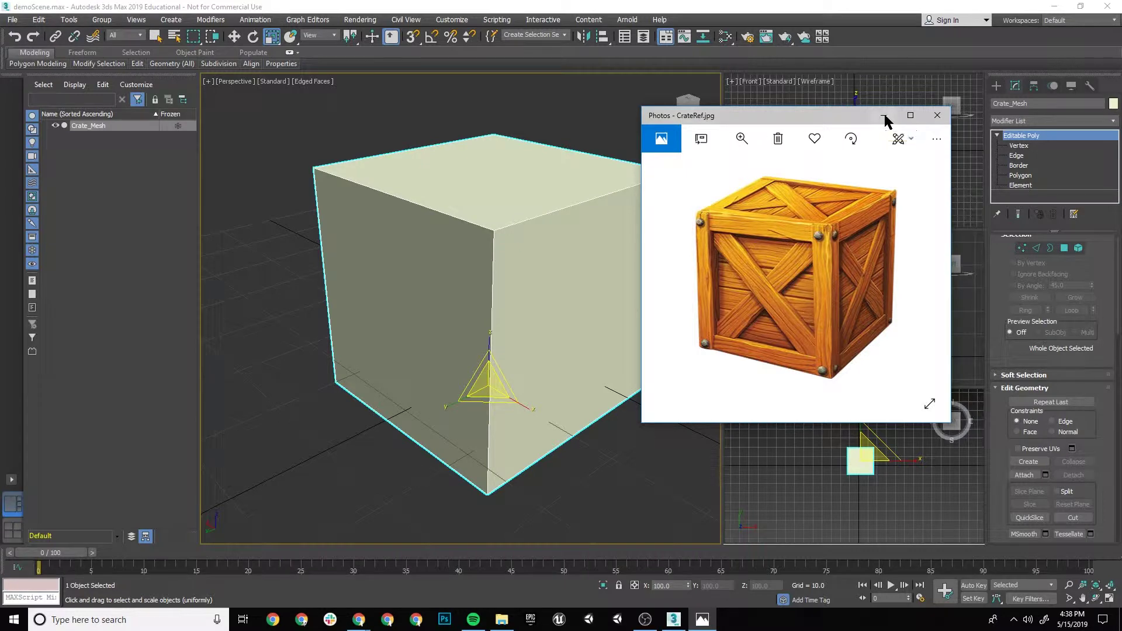
left_click(885, 120)
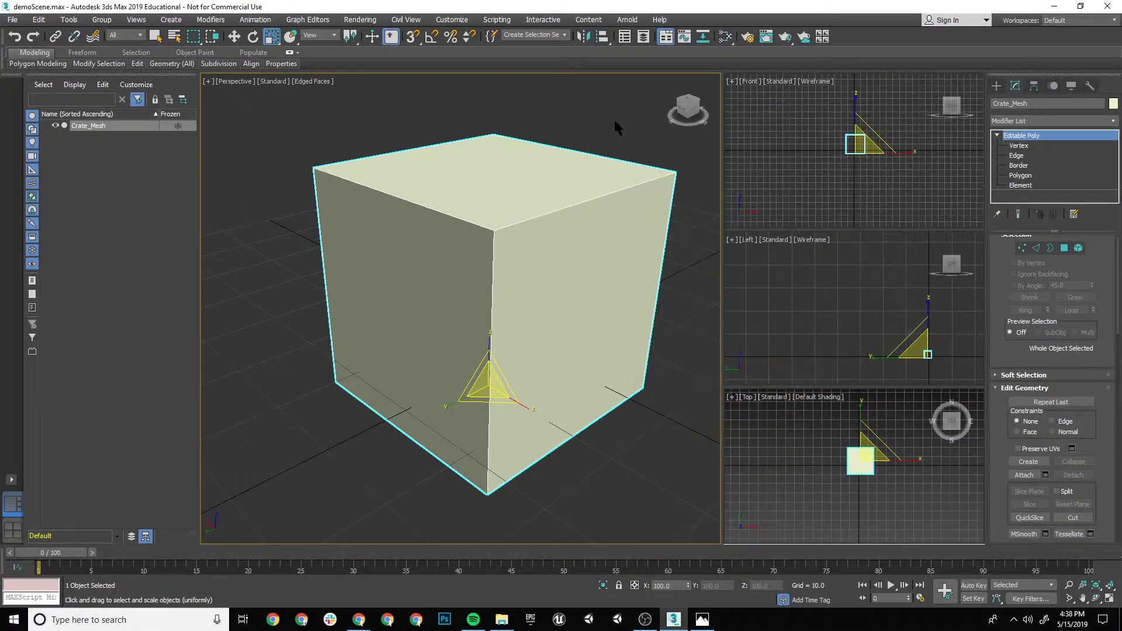
Open CrateRef.jpg from the Desktop in the built-in image viewer and place its window beside the crate.
left_click(13, 21)
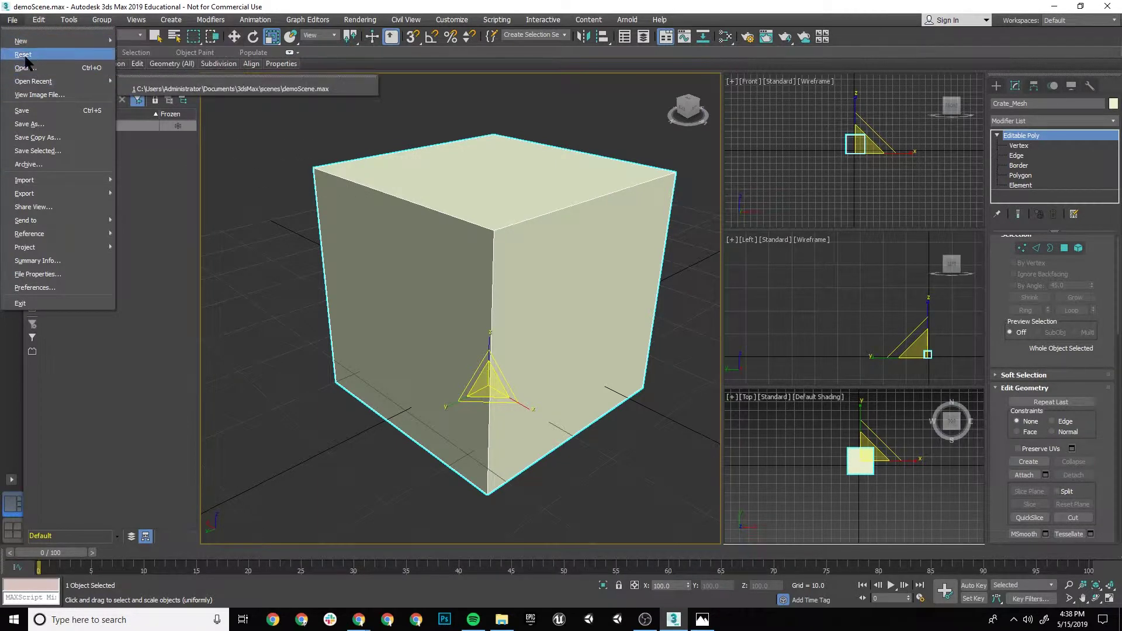
left_click(37, 95)
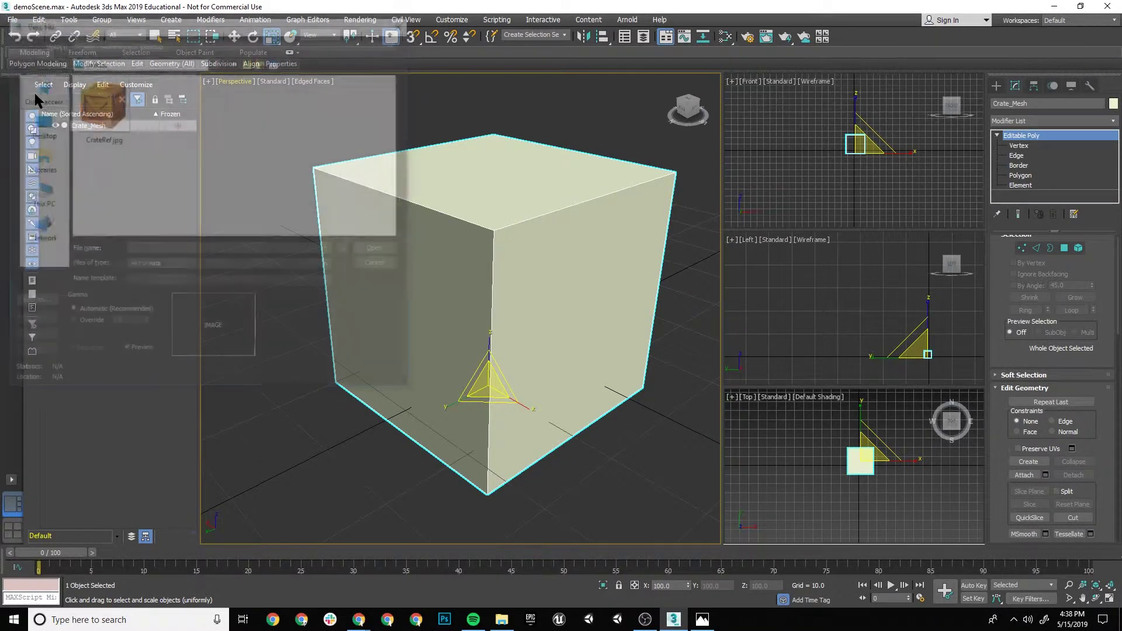
left_click(115, 124)
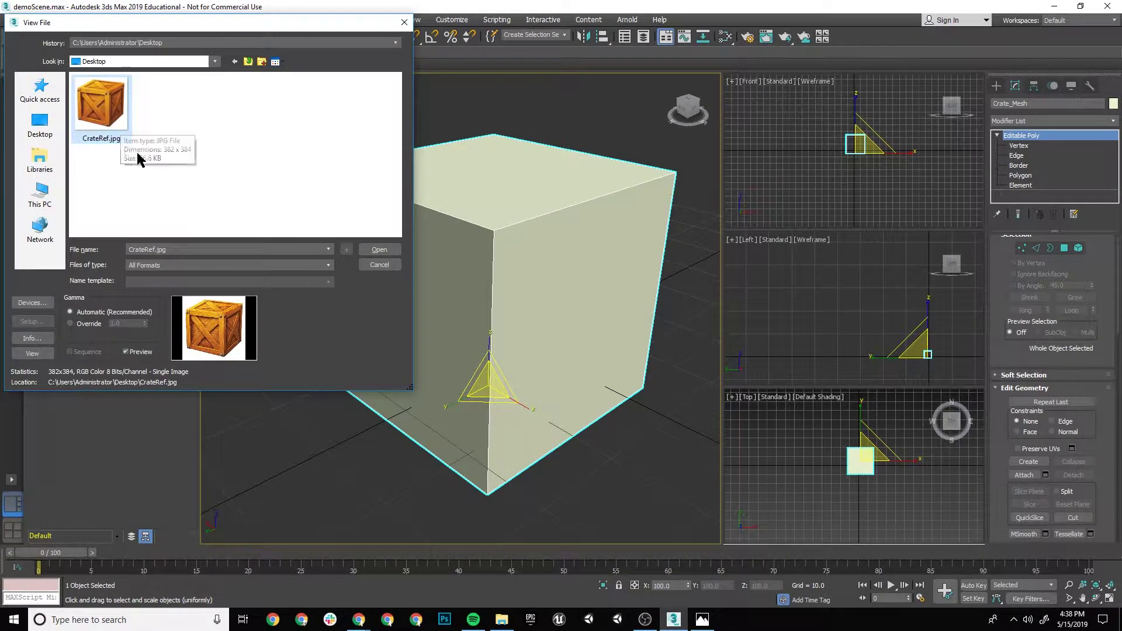
left_click(378, 250)
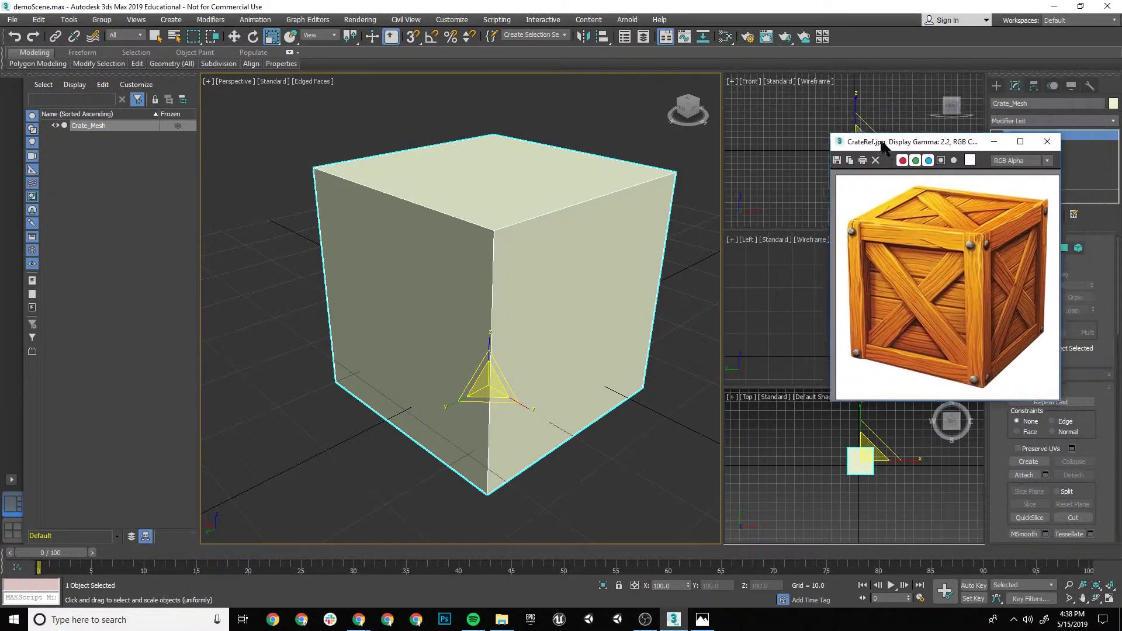
left_click_drag(876, 140, 92, 153)
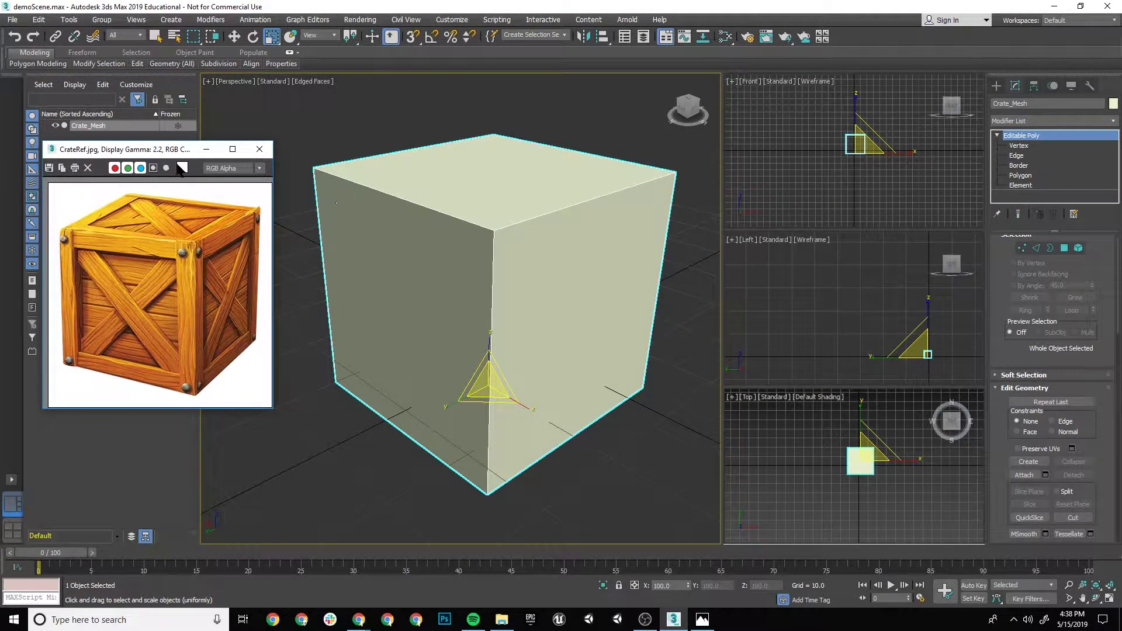
Minimize the reference image window, restore it and place it back over the scene object list.
left_click(207, 150)
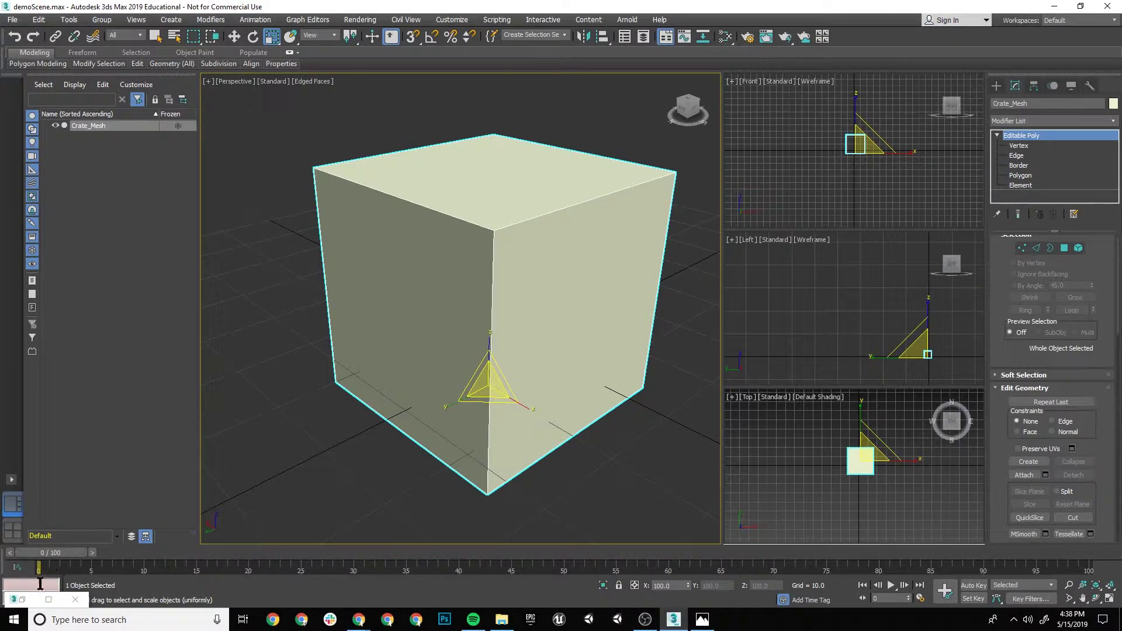
left_click(48, 599)
left_click_drag(549, 7, 170, 156)
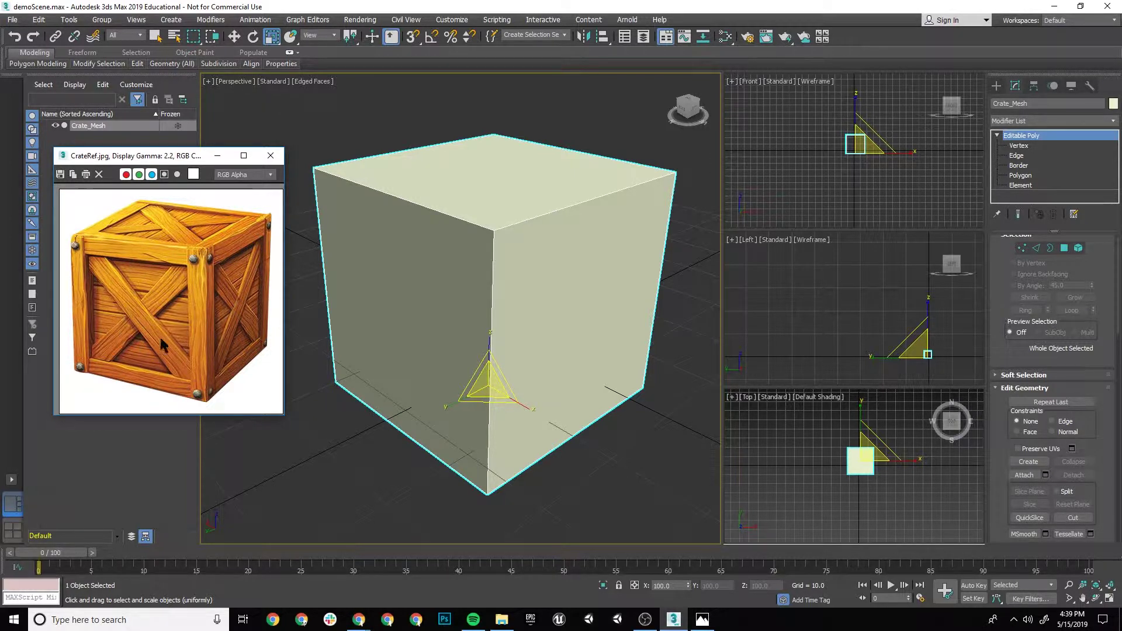
Examine the crate from slightly different angles alongside the reference image.
key("r")
middle_click_drag(494, 345, 513, 323, "alt")
key("r")
key("r")
middle_click_drag(426, 265, 388, 282, "alt")
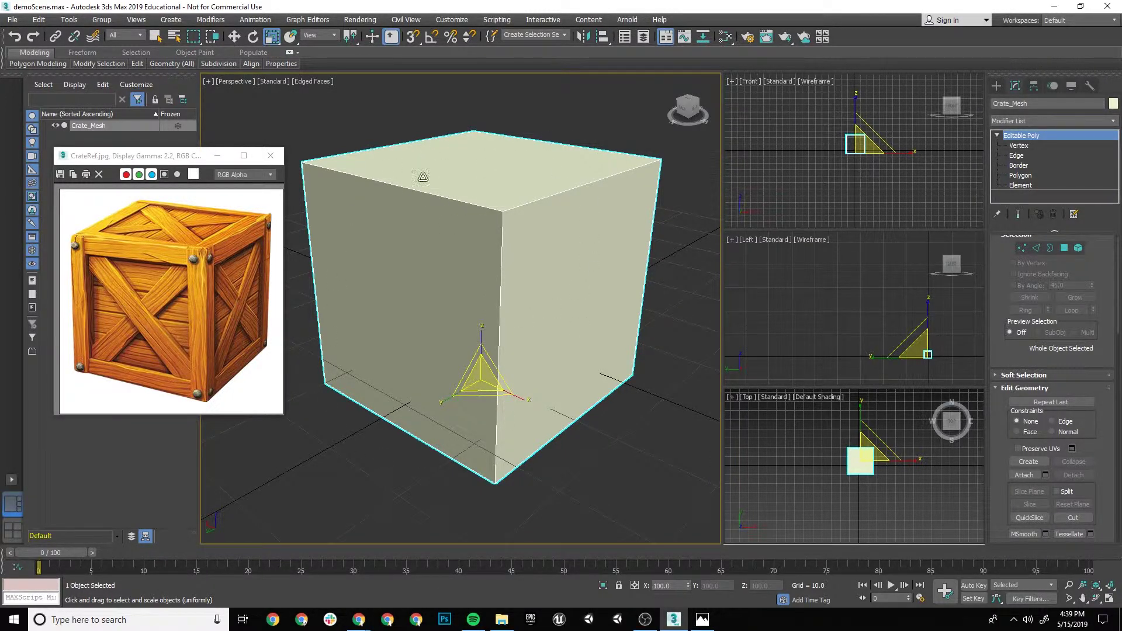
mouse_move(422, 383)
middle_mouse_down("alt")
mouse_move(526, 368)
mouse_move(420, 376)
middle_mouse_up("alt")
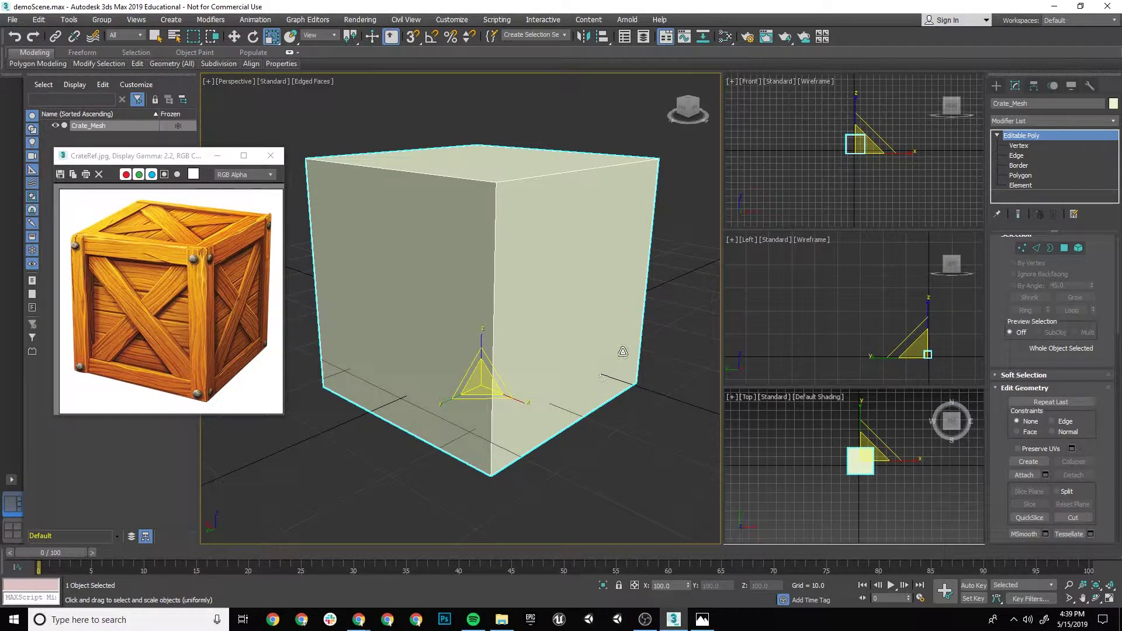
Cycle twice through the crate's Vertex, Edge, Border, Polygon and Element sub-object levels.
scroll(1052, 287, "up", 1)
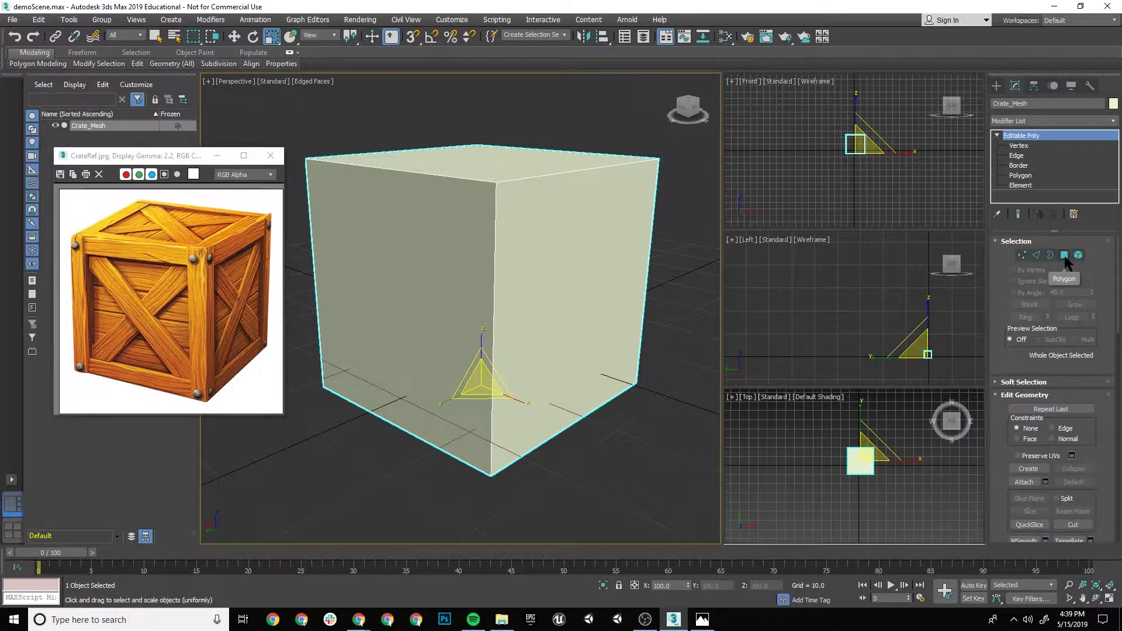
key("1")
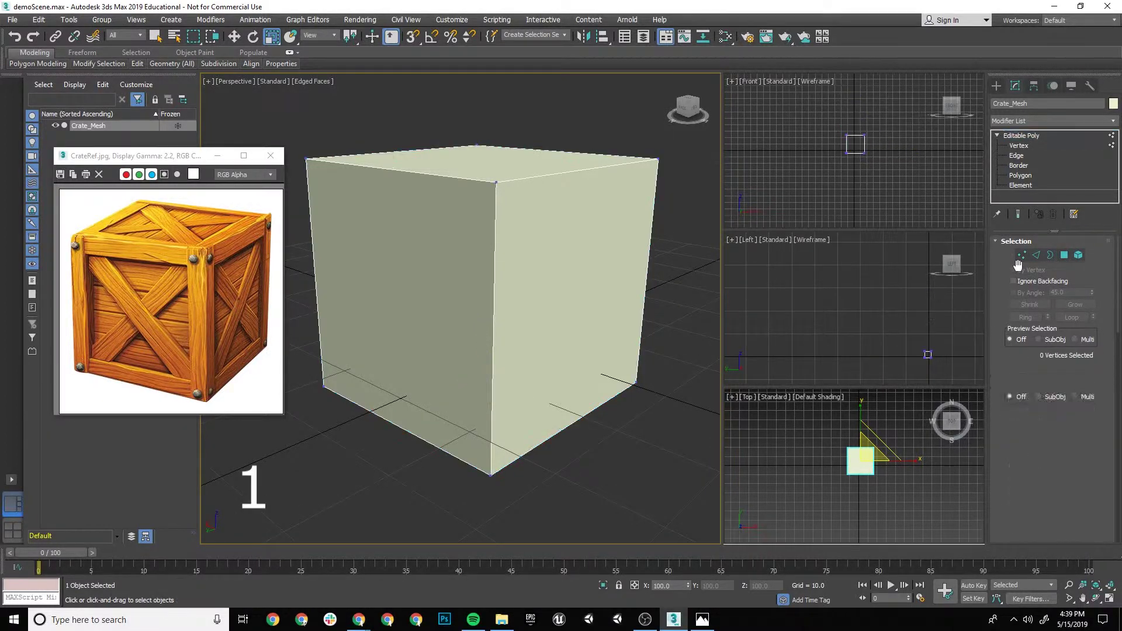
key("2")
key("3")
key("4")
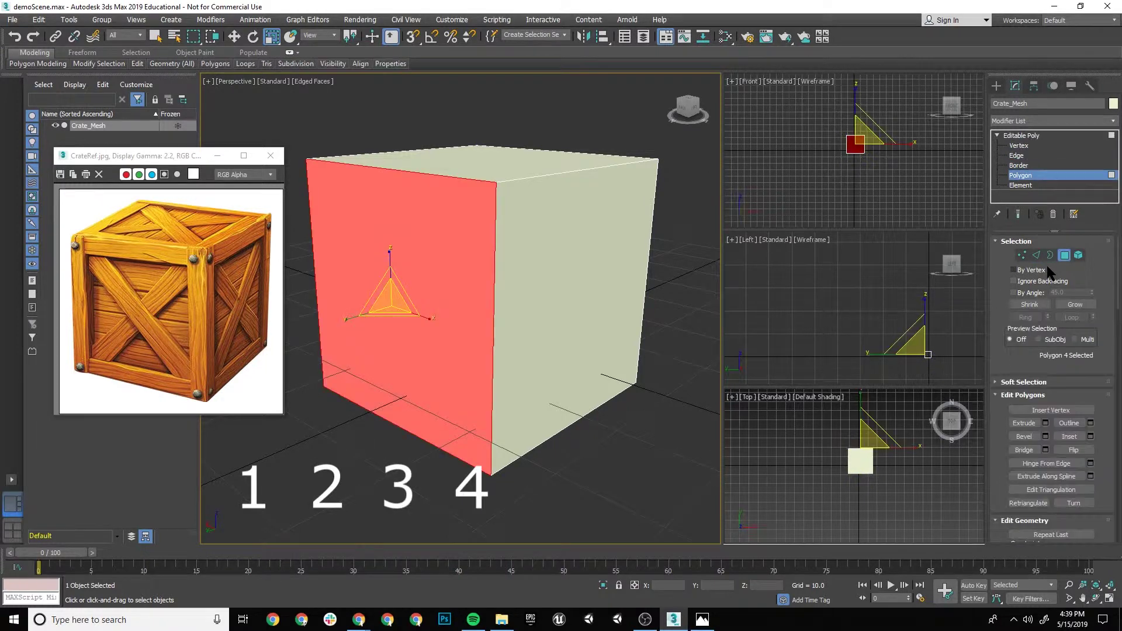
key("5")
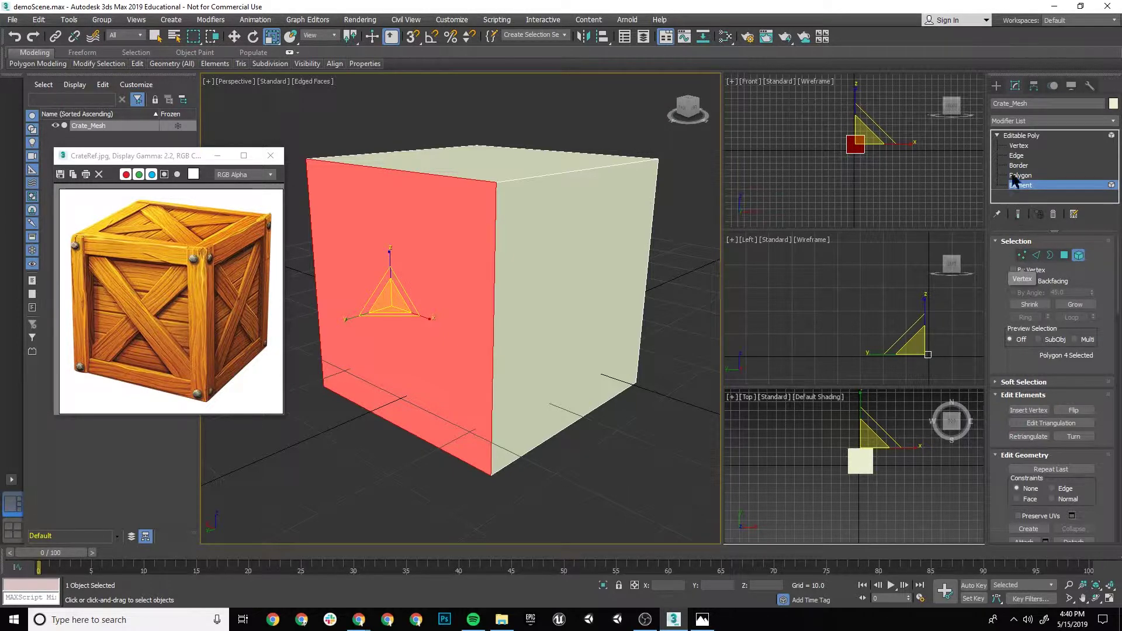
key("1")
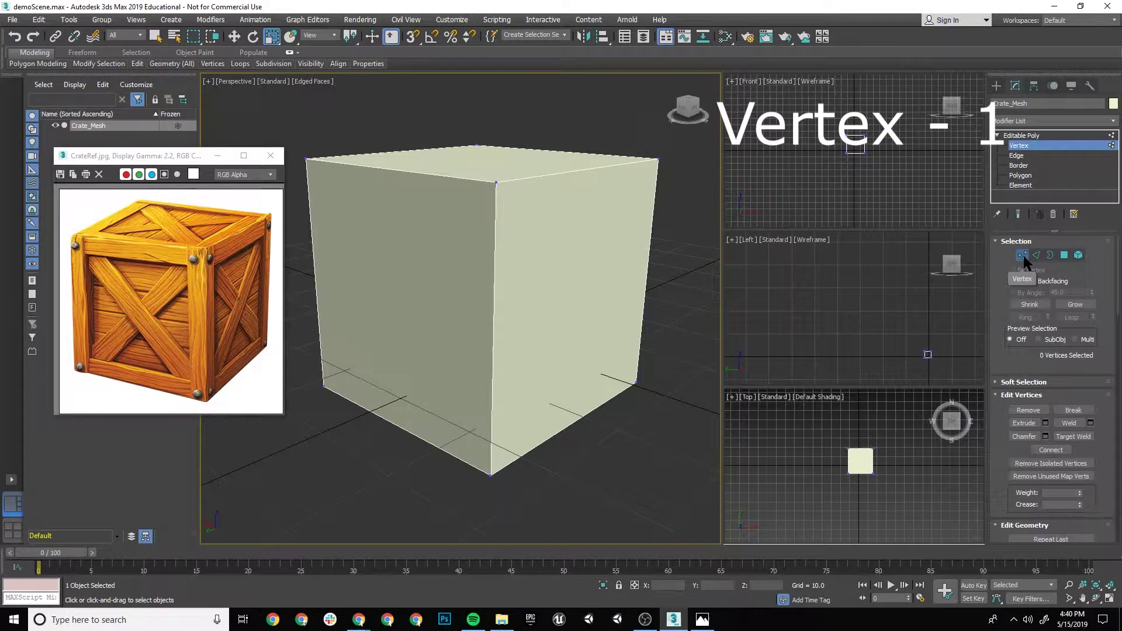
key("2")
key("3")
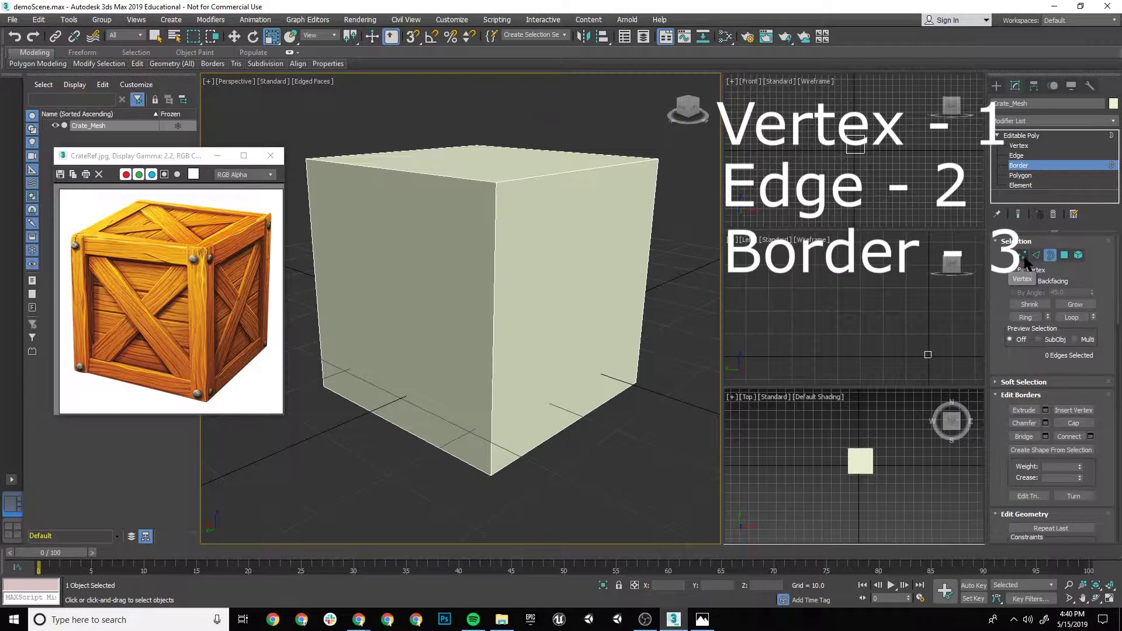
key("4")
key("5")
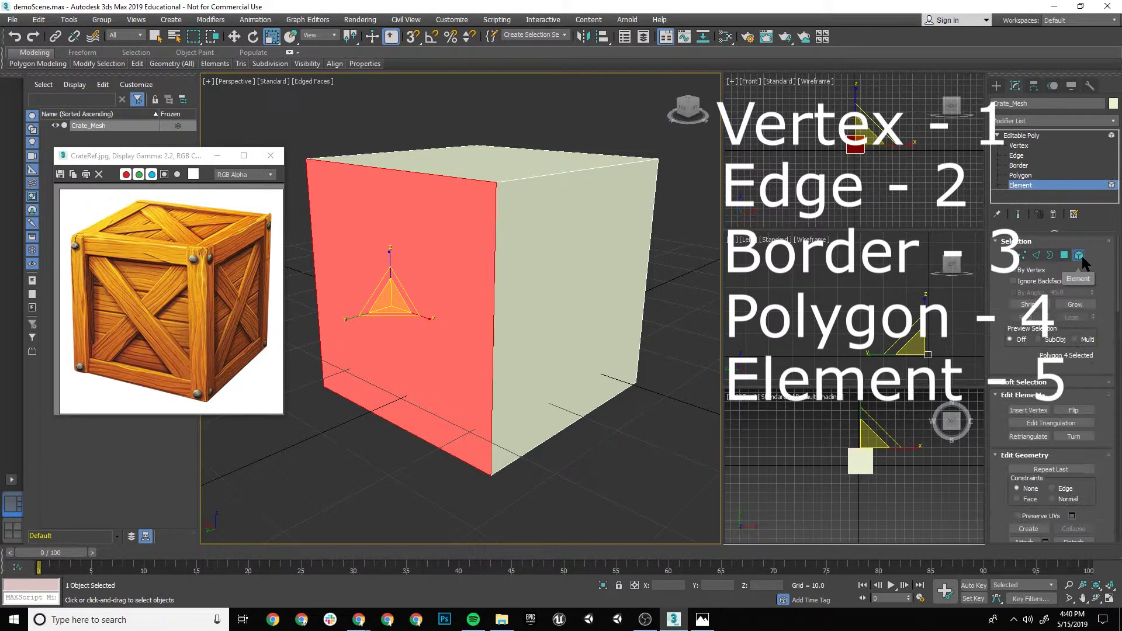
Compare the editing options offered at the crate's Vertex, Edge and Polygon sub-object levels.
left_click(1021, 255)
left_click(1039, 255)
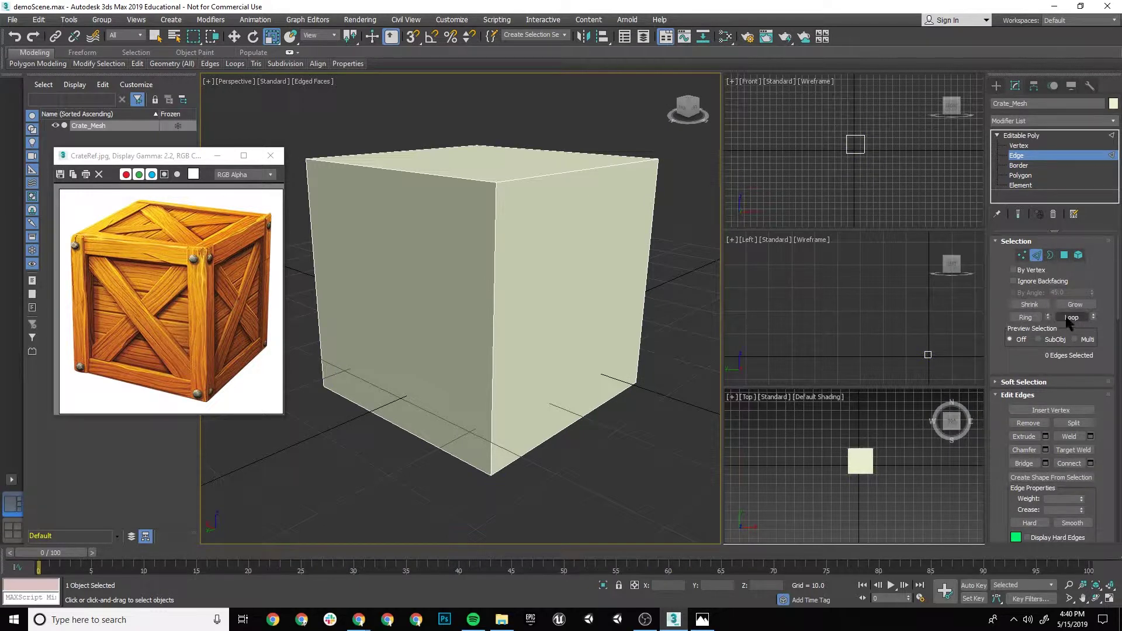
left_click(1067, 258)
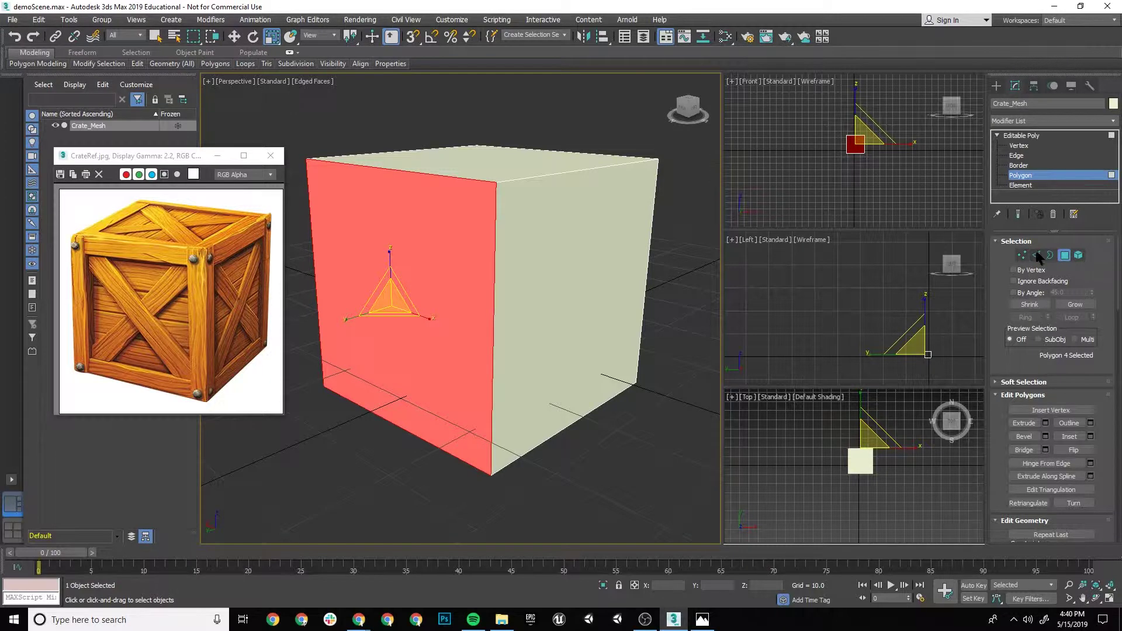
key("1")
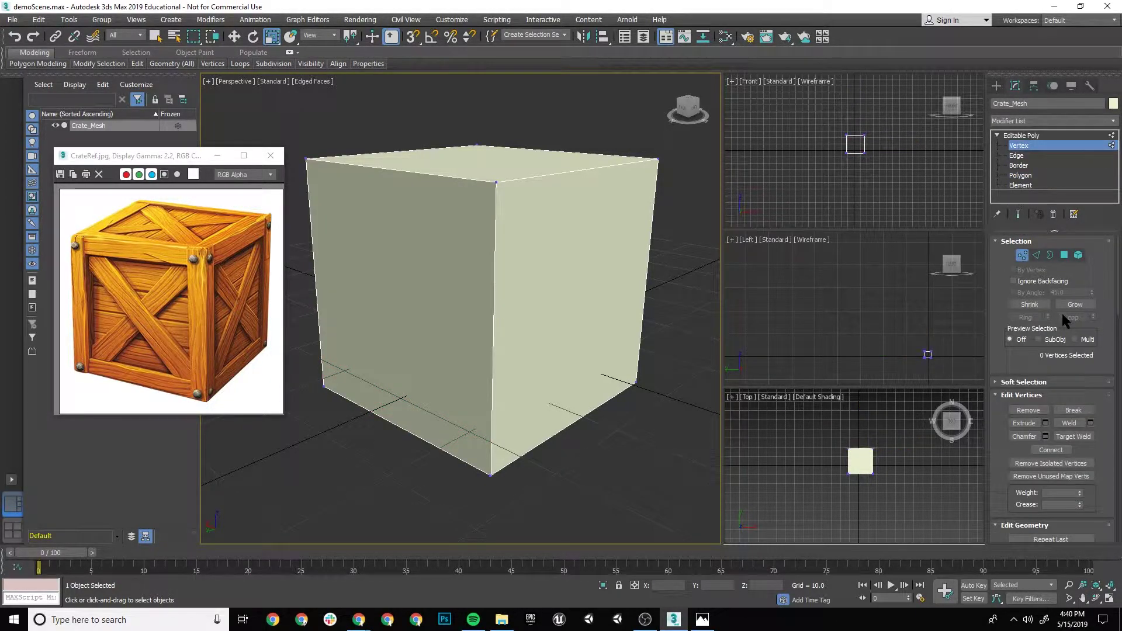
left_click(1064, 254)
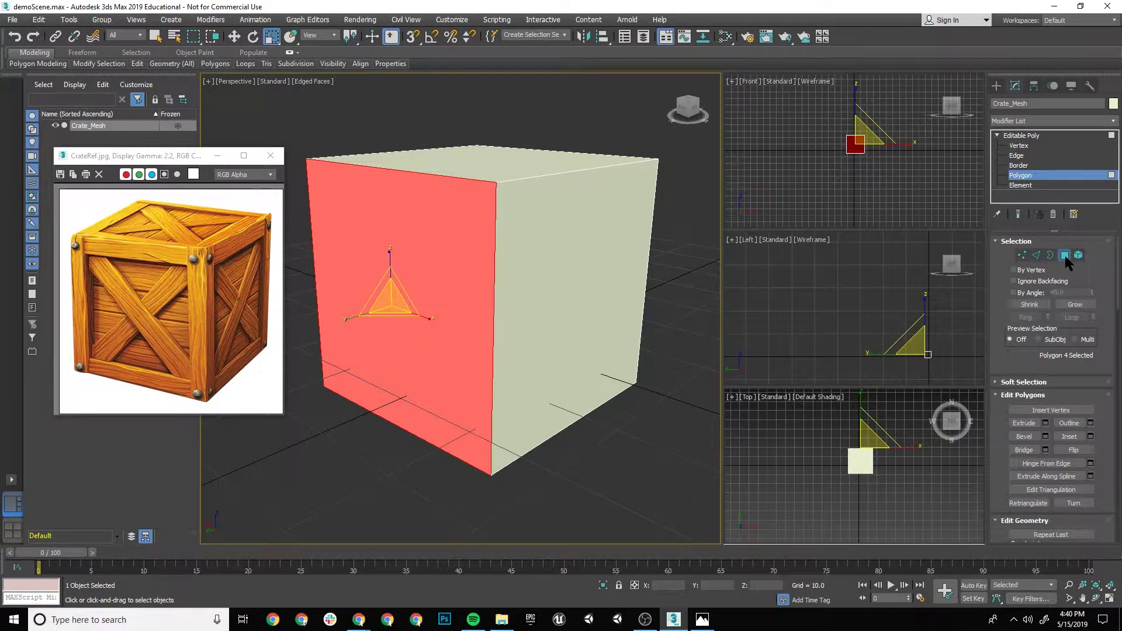
left_click(1036, 254)
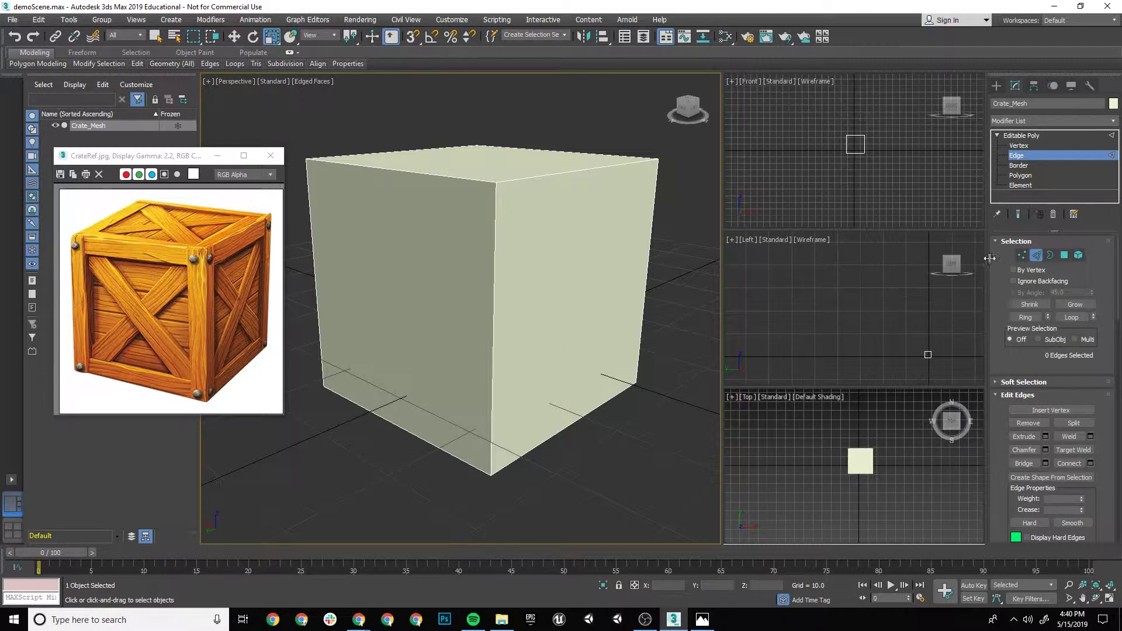
Select the vertex at the crate's nearest upper corner in Vertex mode.
left_click(1022, 255)
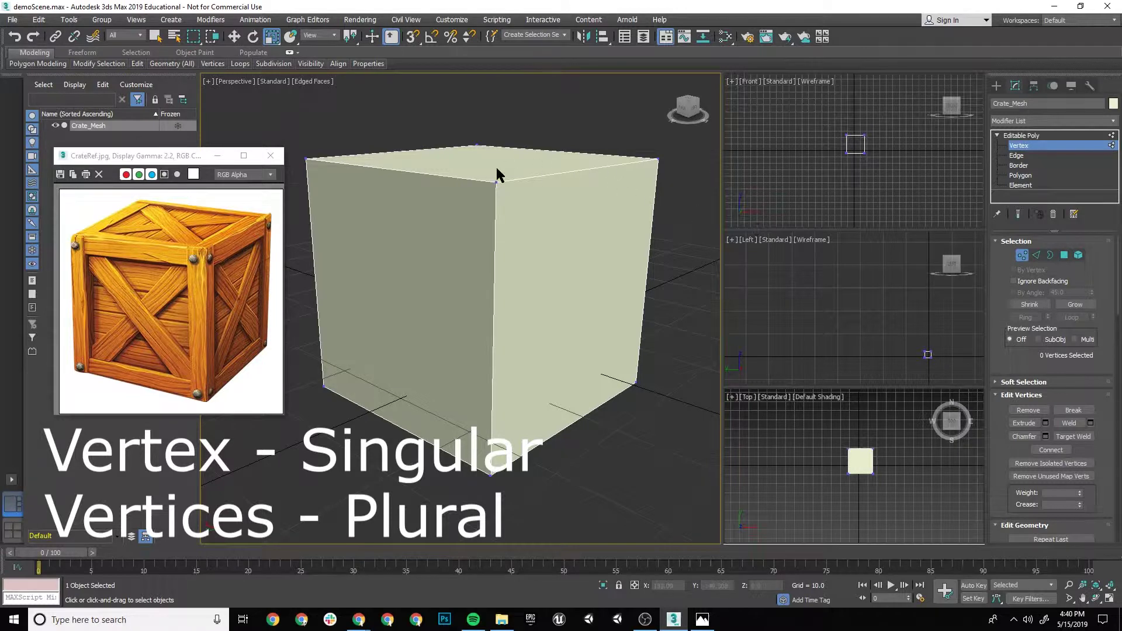
left_click(510, 193)
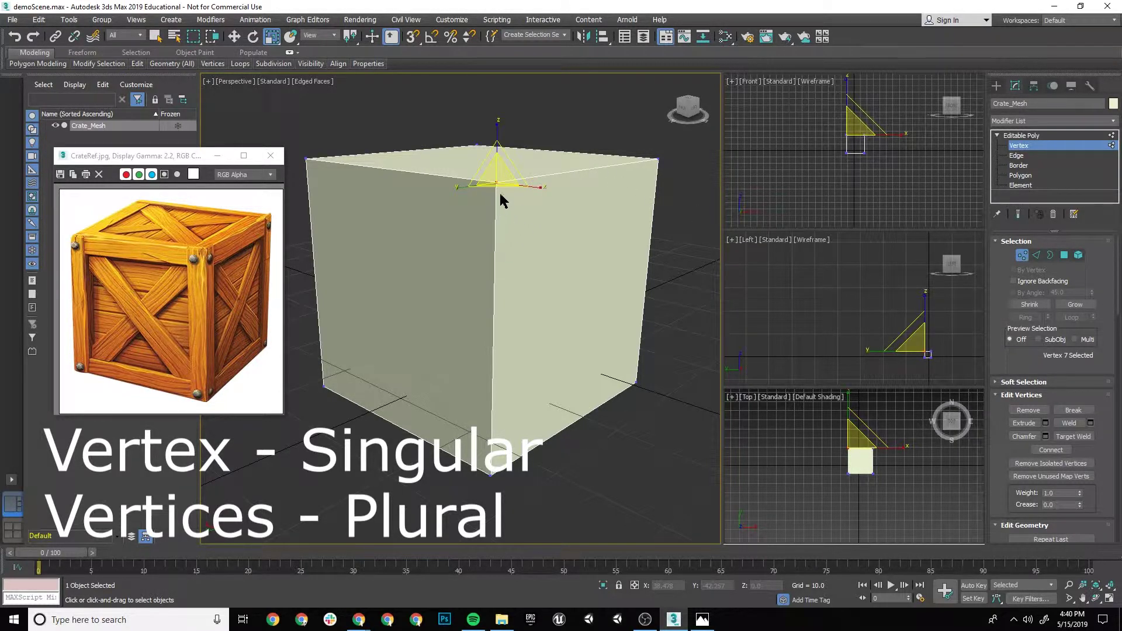
mouse_move(499, 193)
middle_mouse_down("alt")
mouse_move(514, 219)
mouse_move(504, 184)
middle_mouse_up("alt")
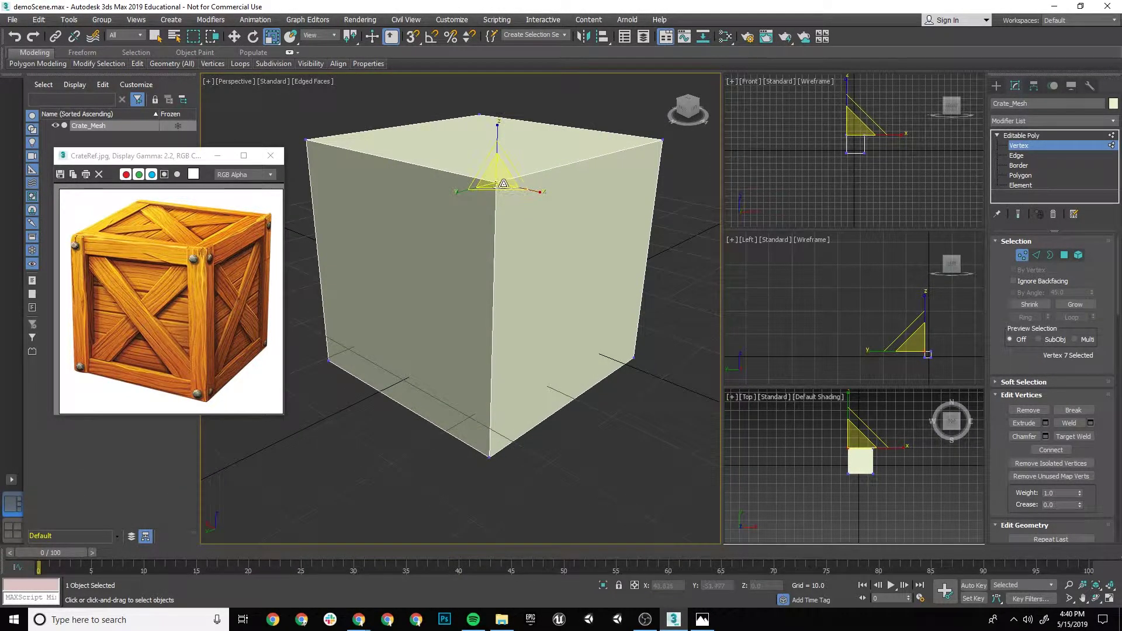
Select the crate's far-left upper corner vertex, then reselect the nearest upper corner vertex.
left_click(306, 140)
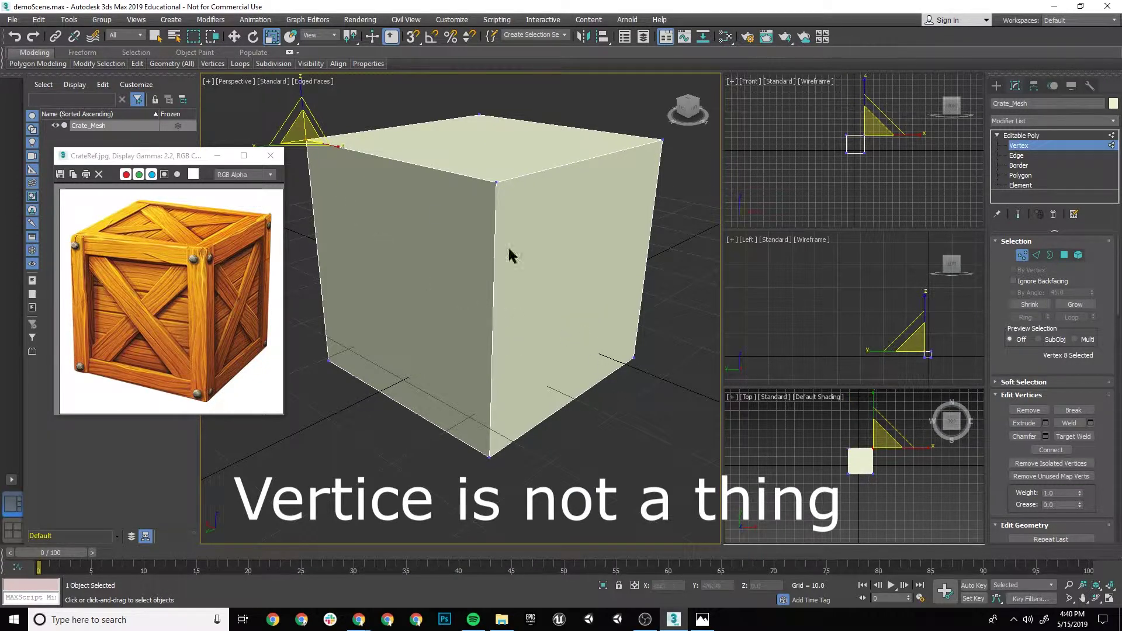
left_click(496, 182)
middle_click_drag(513, 200, 549, 219, "alt")
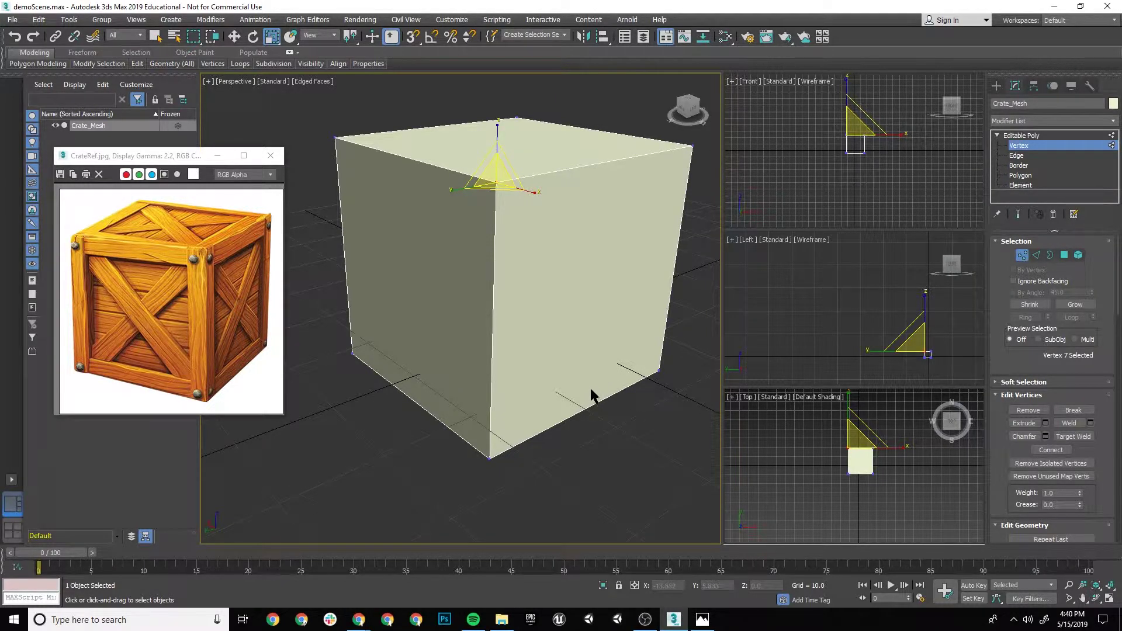
mouse_move(526, 246)
middle_mouse_down("alt")
mouse_move(534, 233)
mouse_move(528, 253)
middle_mouse_up("alt")
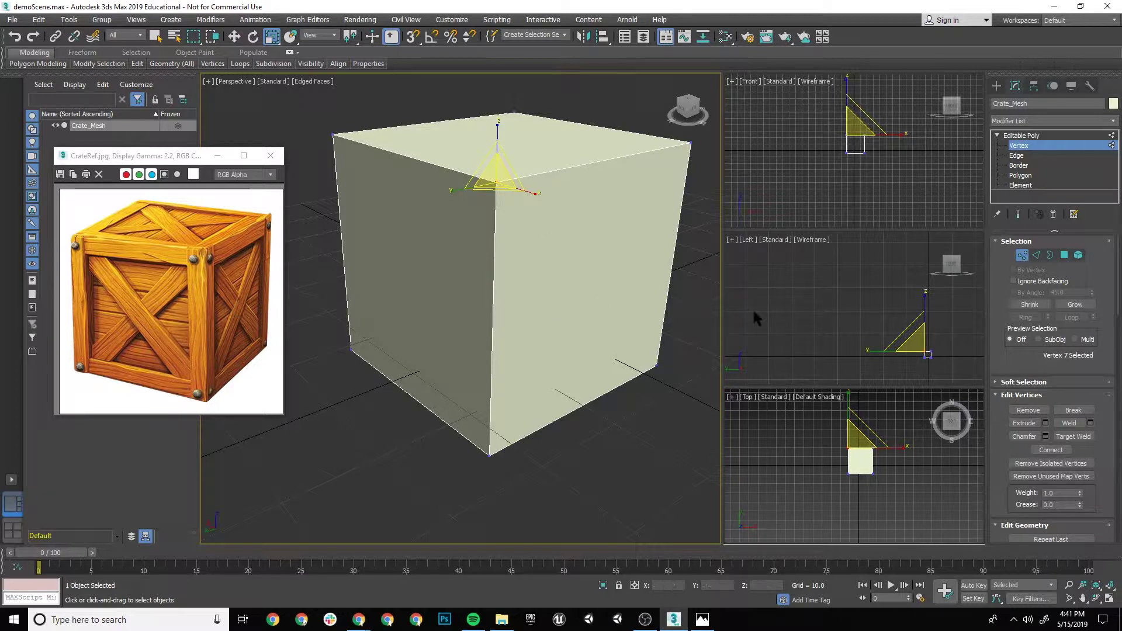
Select the three edges meeting at the crate's nearest upper corner in Edge mode.
left_click(1037, 255)
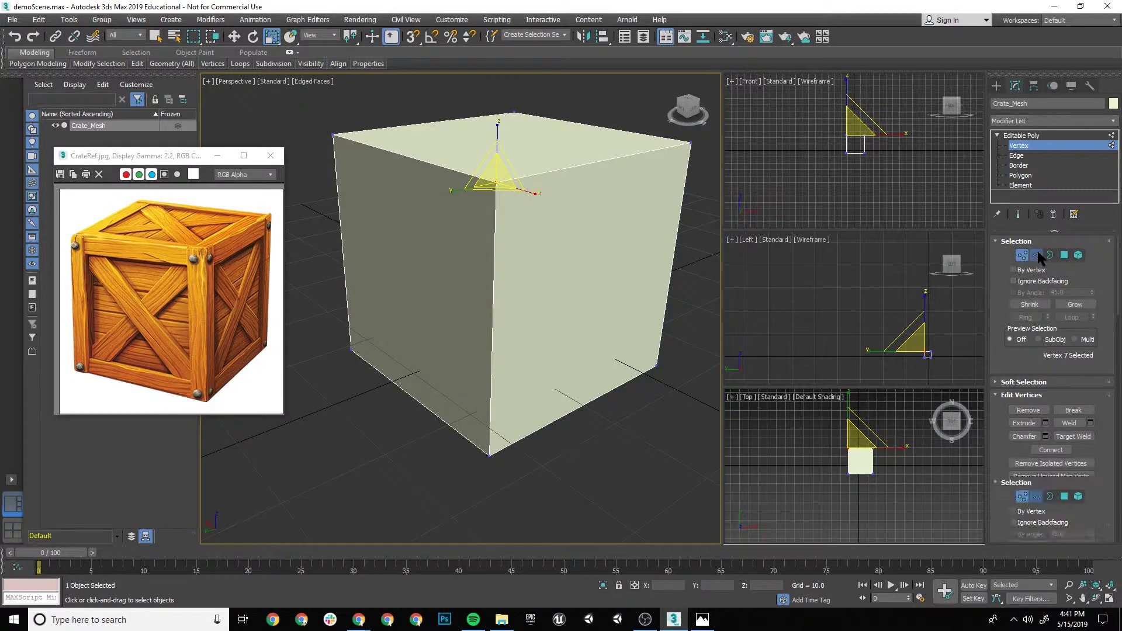
left_click(444, 169)
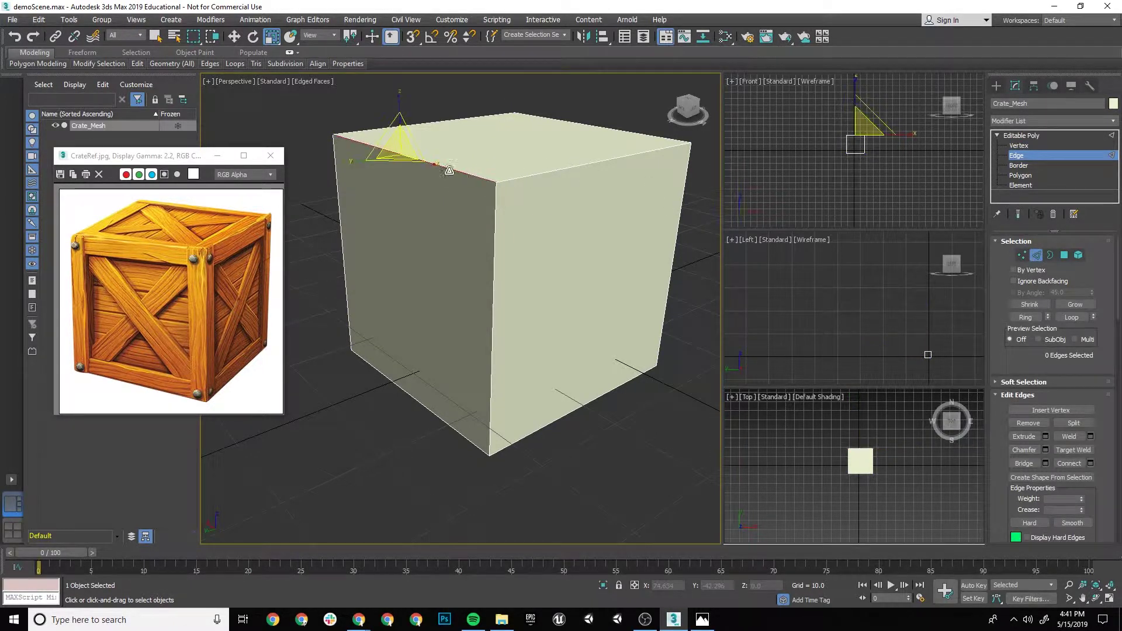
left_click(523, 177, "ctrl")
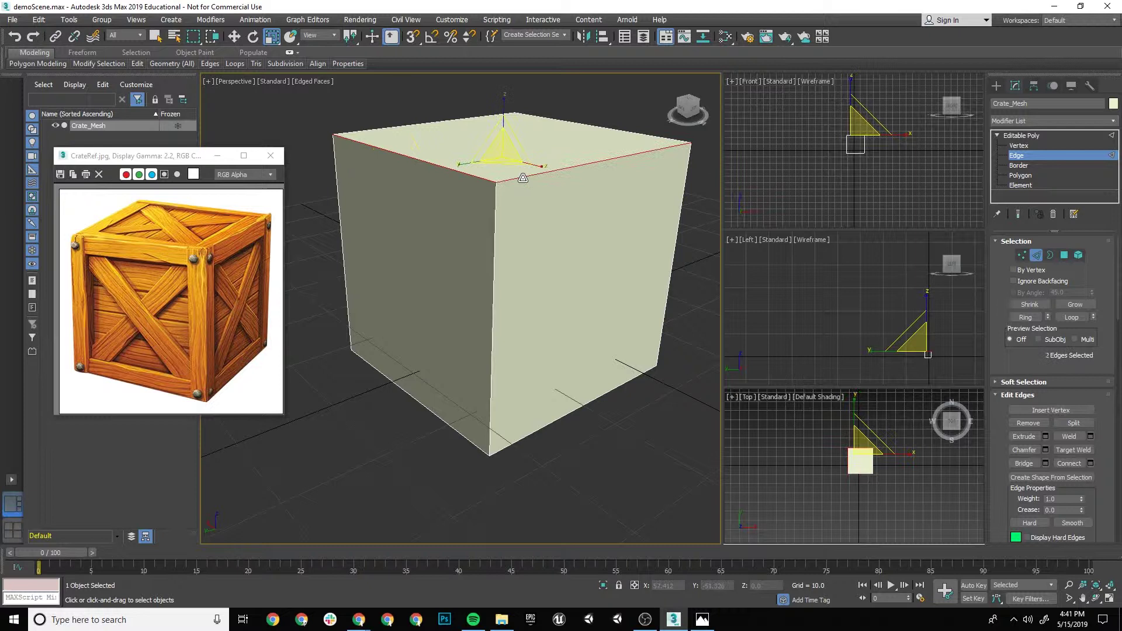
left_click(492, 234, "ctrl")
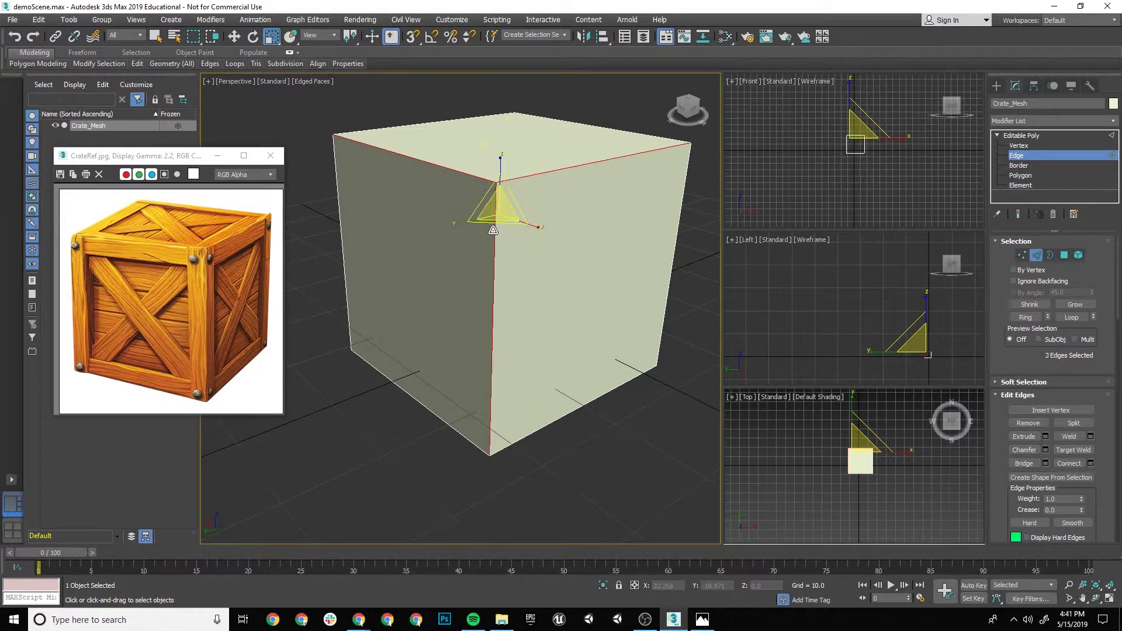
Select the crate's visible side faces one at a time in Polygon mode, ending with the top face.
left_click(1063, 255)
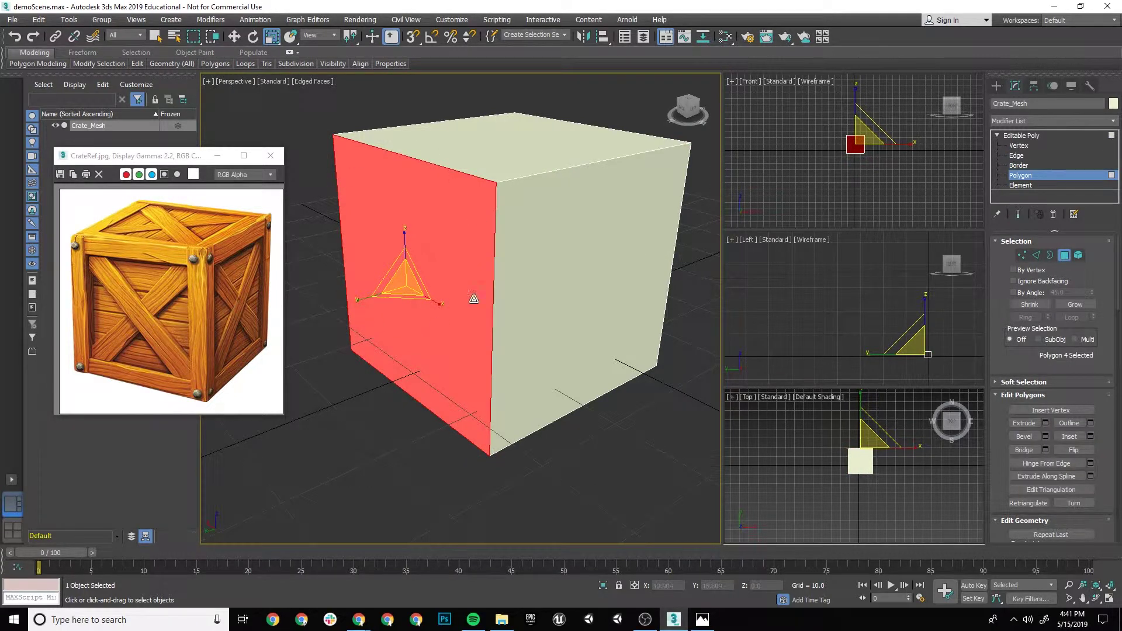
left_click(526, 243)
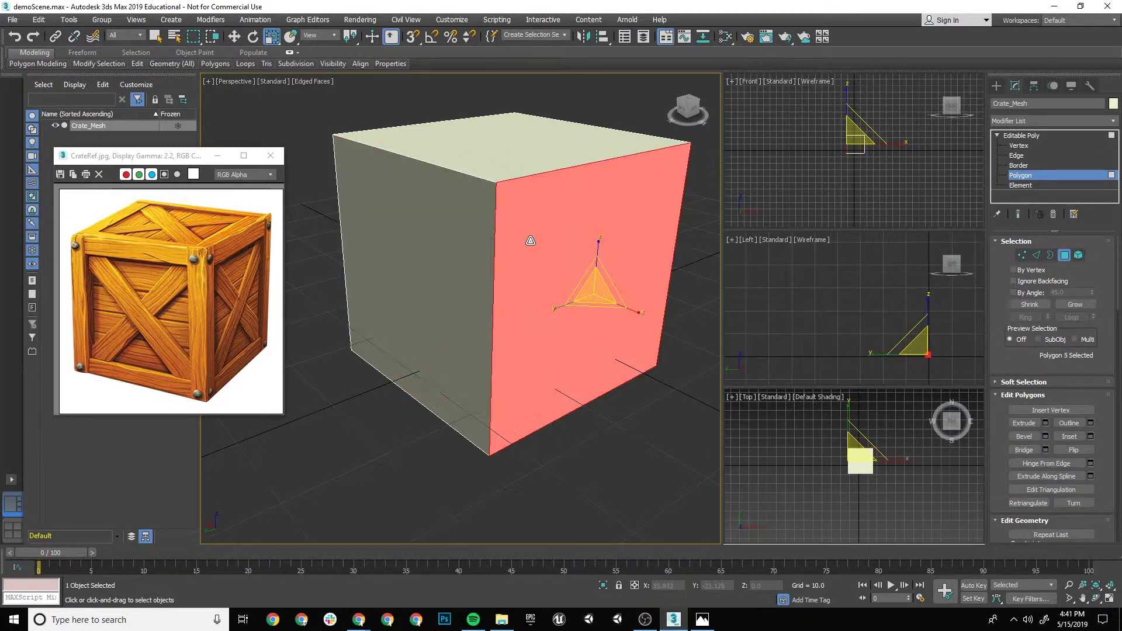
left_click(472, 227)
left_click(503, 146)
Select the whole crate as one element in Element mode.
left_click(1050, 255)
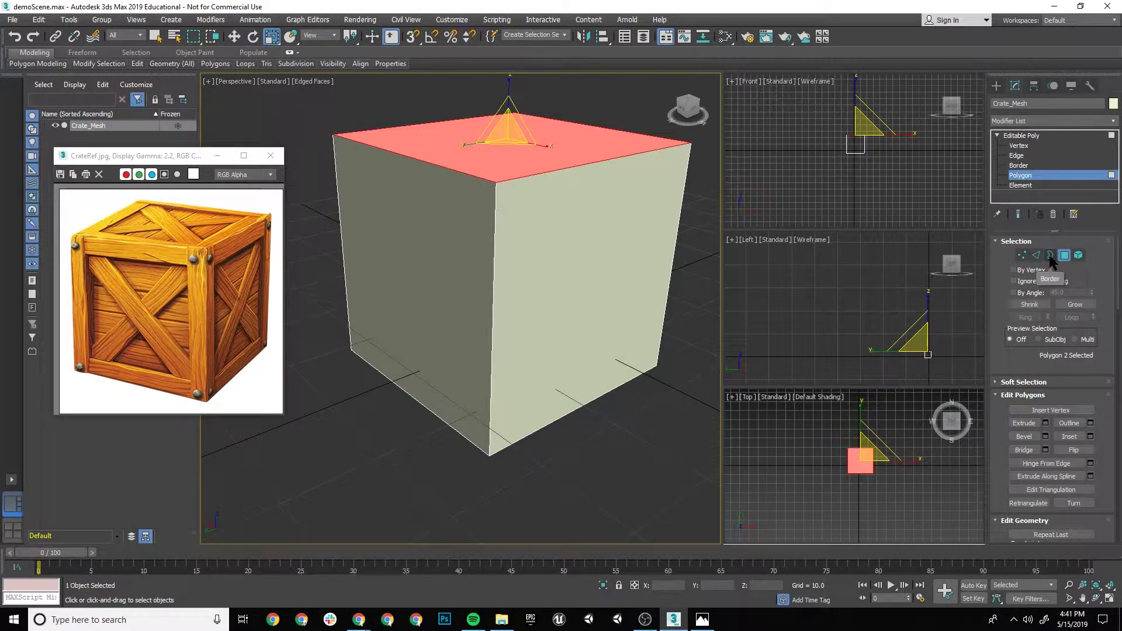
left_click(1079, 253)
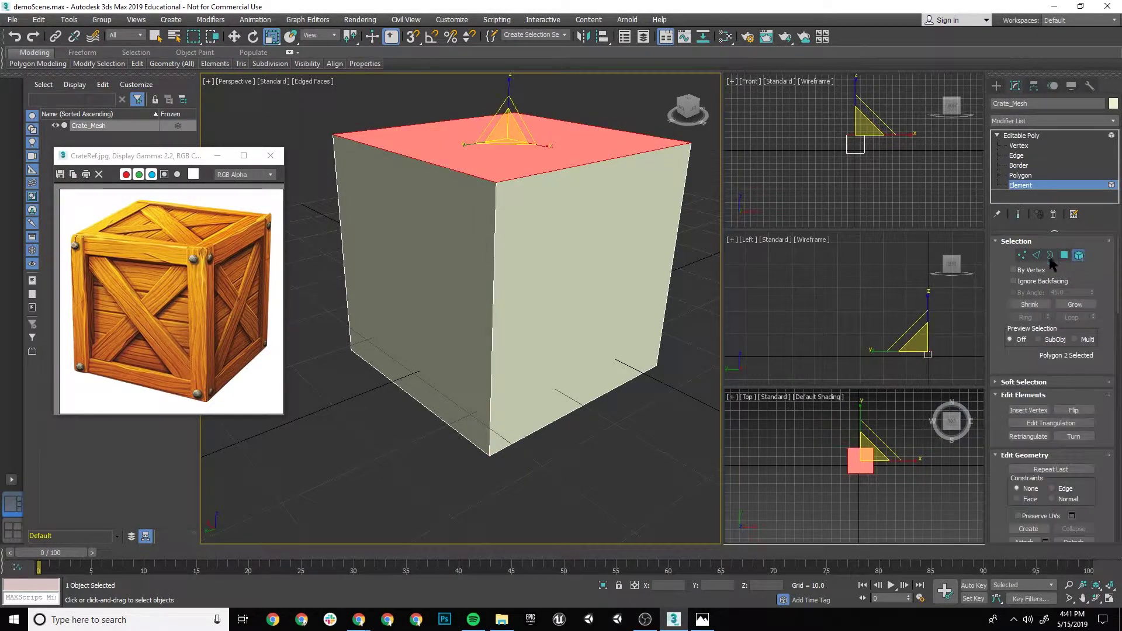
left_click(564, 223)
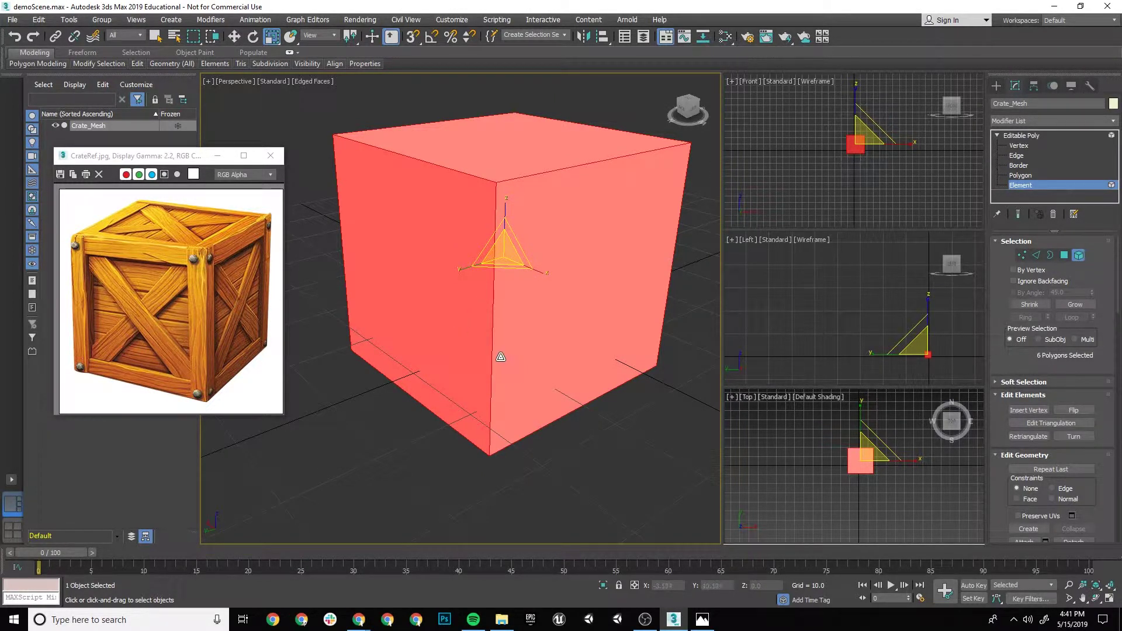
Clear the edge selection and try to select a border on the closed crate in Border mode.
left_click(1049, 255)
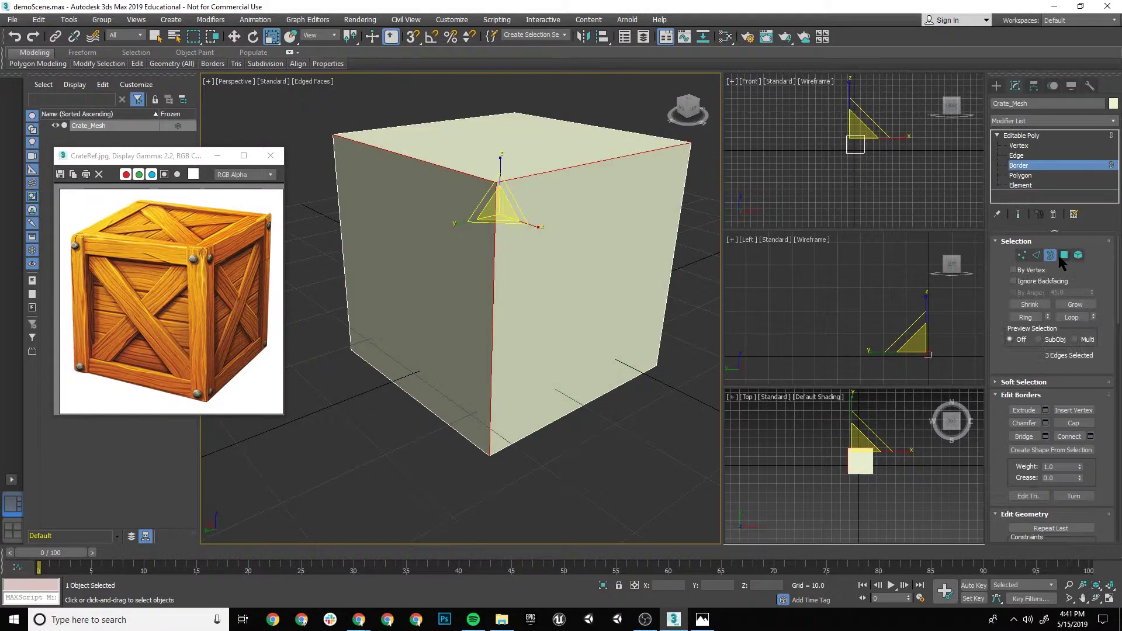
left_click(1036, 255)
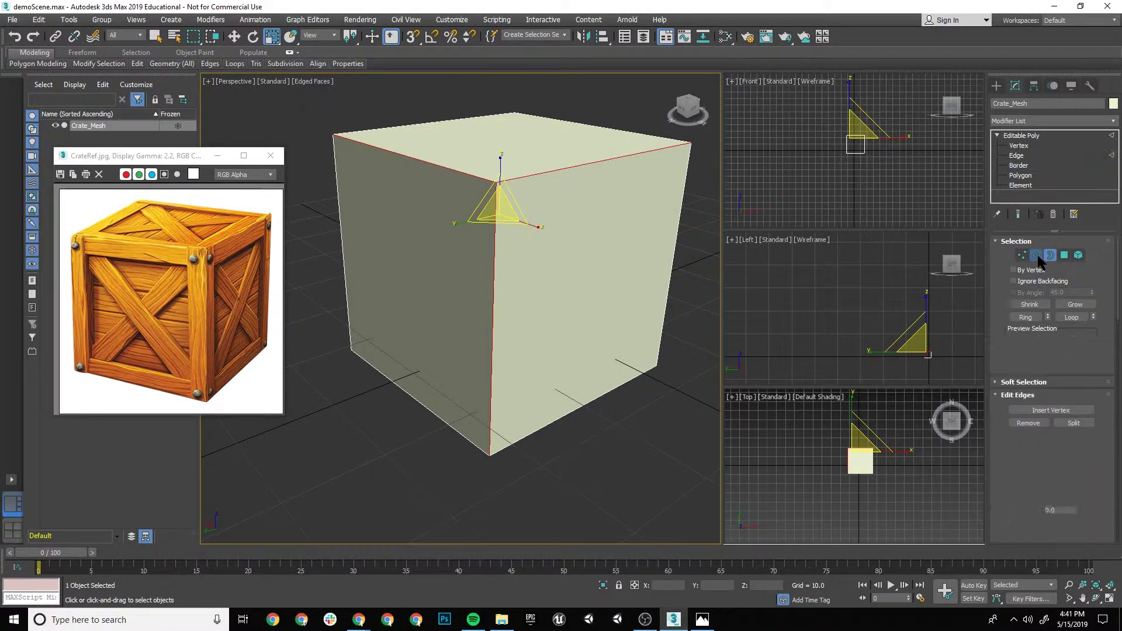
left_click(1050, 255)
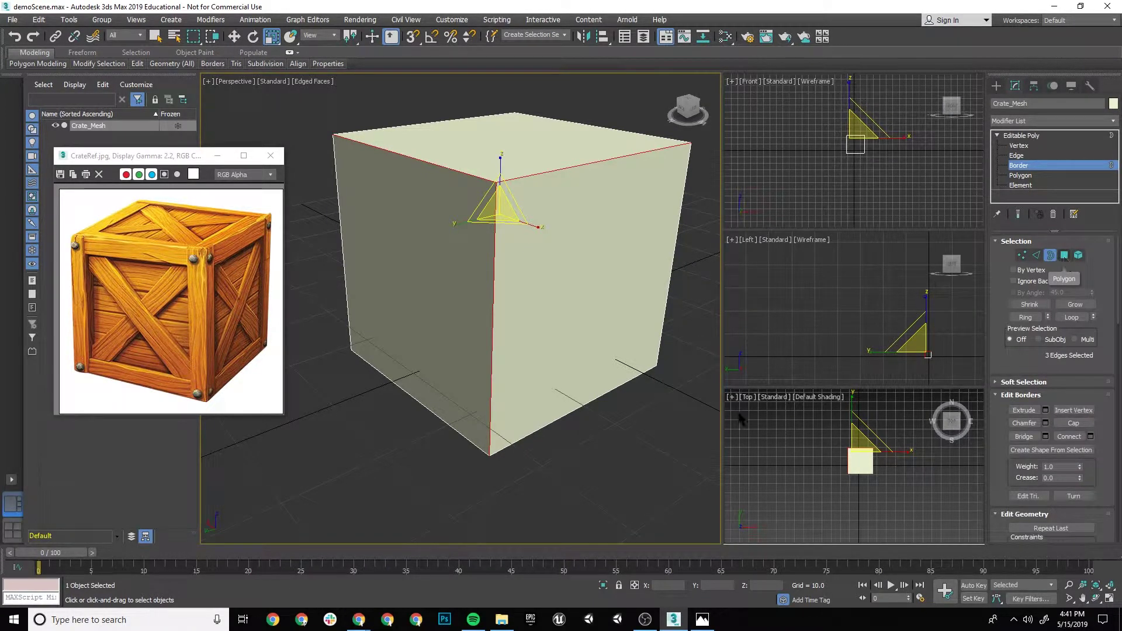
left_click(667, 428)
left_click_drag(354, 100, 472, 287)
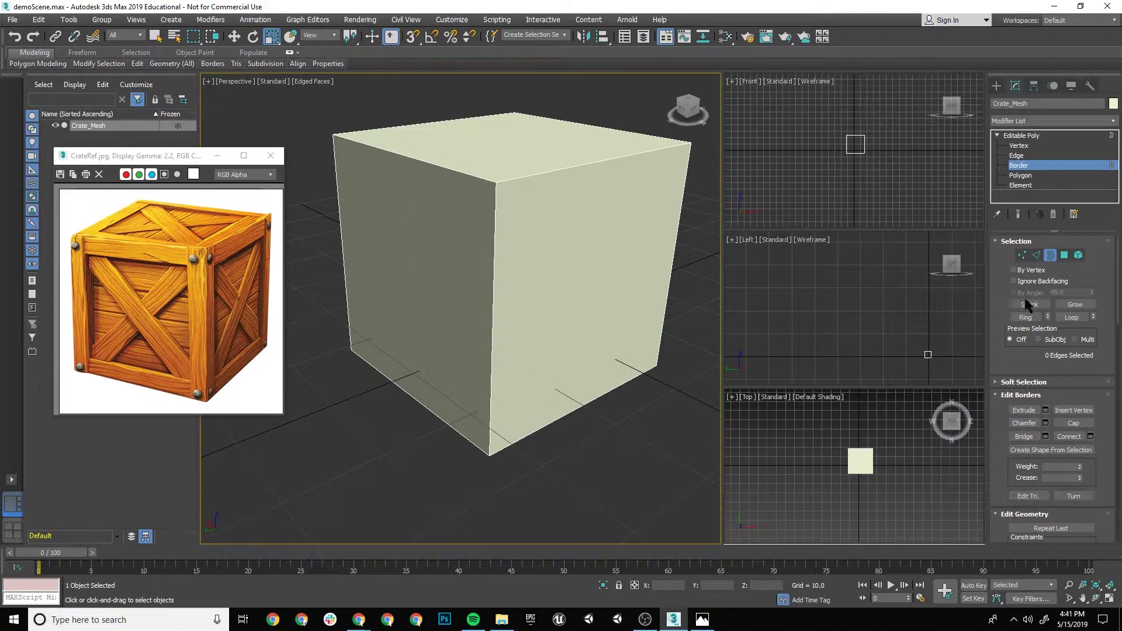
Delete the crate's right-hand visible side face in Polygon mode.
left_click(1064, 254)
left_click(636, 266)
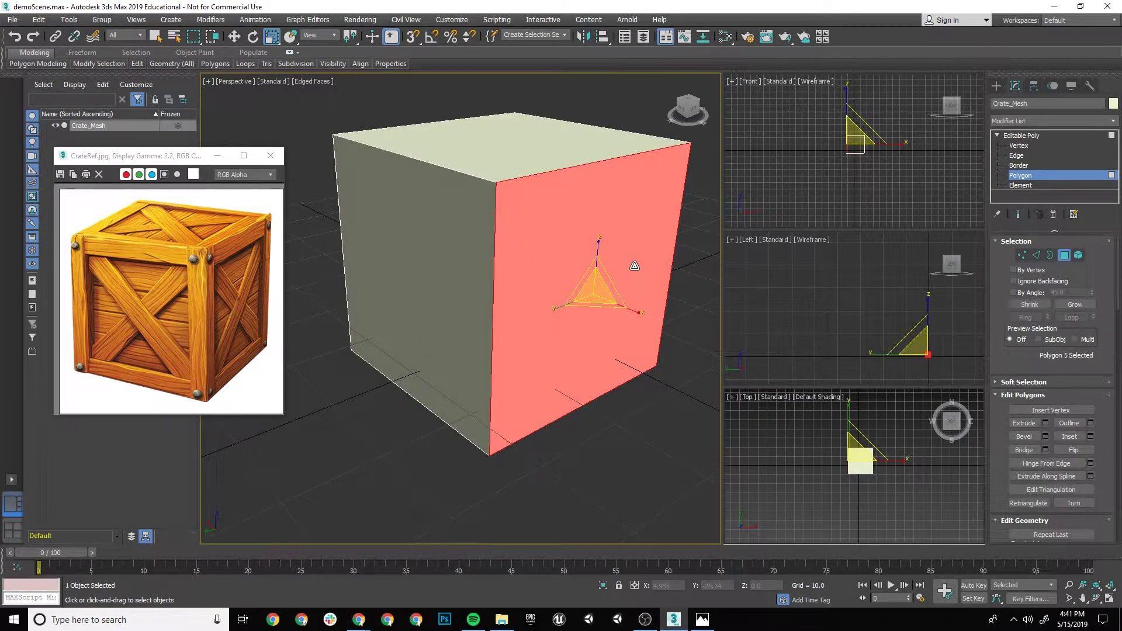
key("Delete")
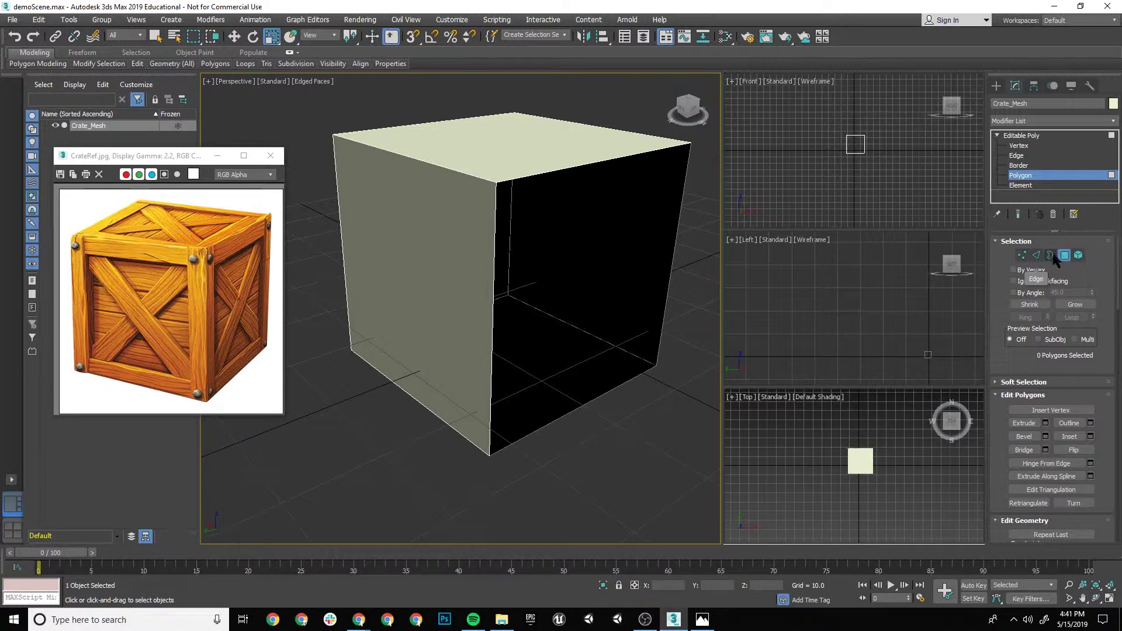
Select the border around the crate's open side in Border mode and cap the hole.
left_click(1049, 255)
left_click_drag(534, 462, 502, 354)
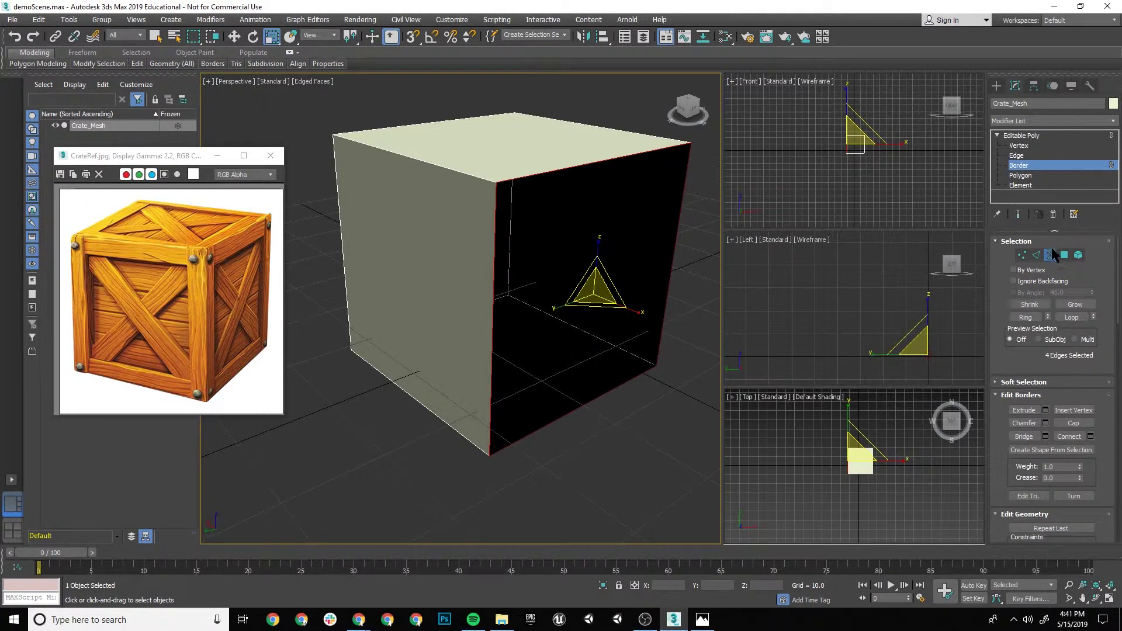
key("alt+p")
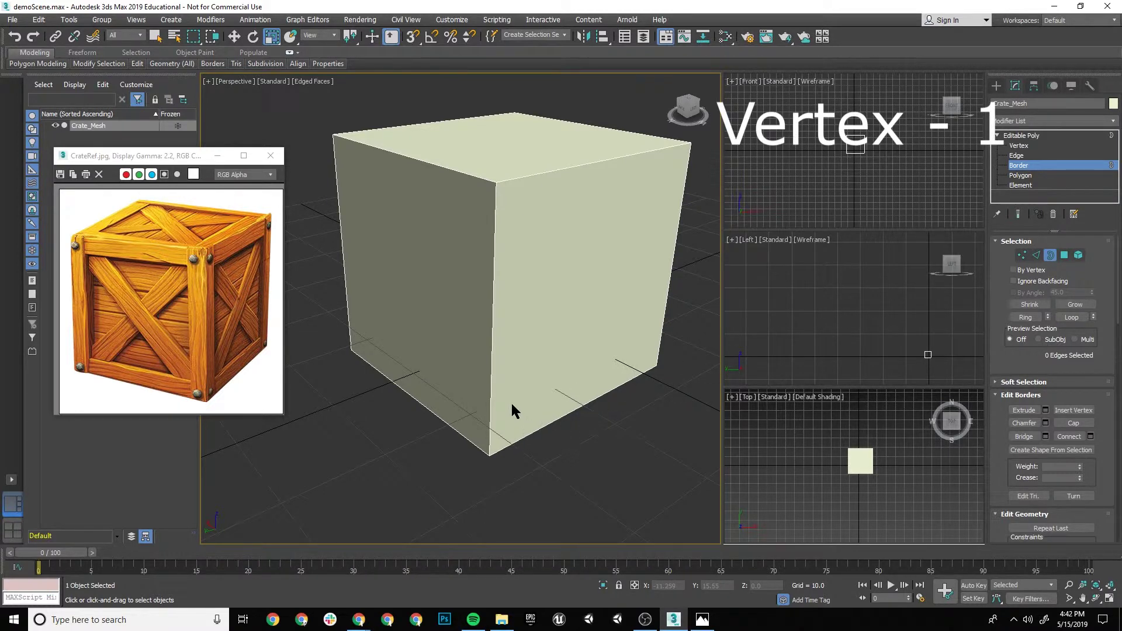
Cycle through the crate's sub-object levels from Vertex to Element, selecting the right-hand visible side face at Polygon level.
key("1")
key("2")
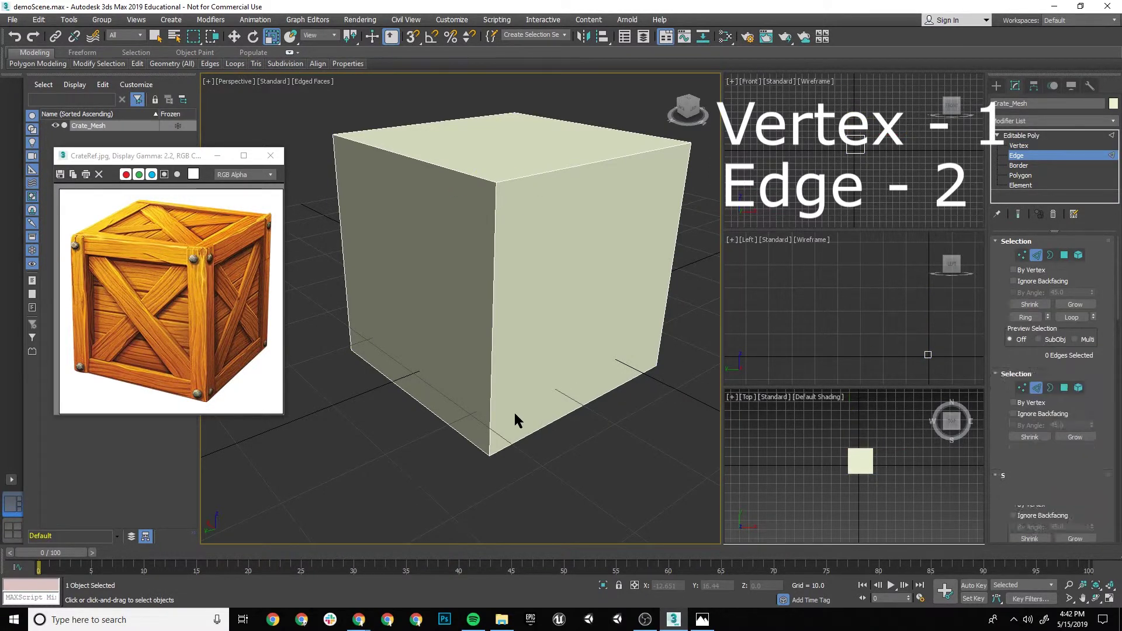
key("3")
key("4")
left_click(521, 421)
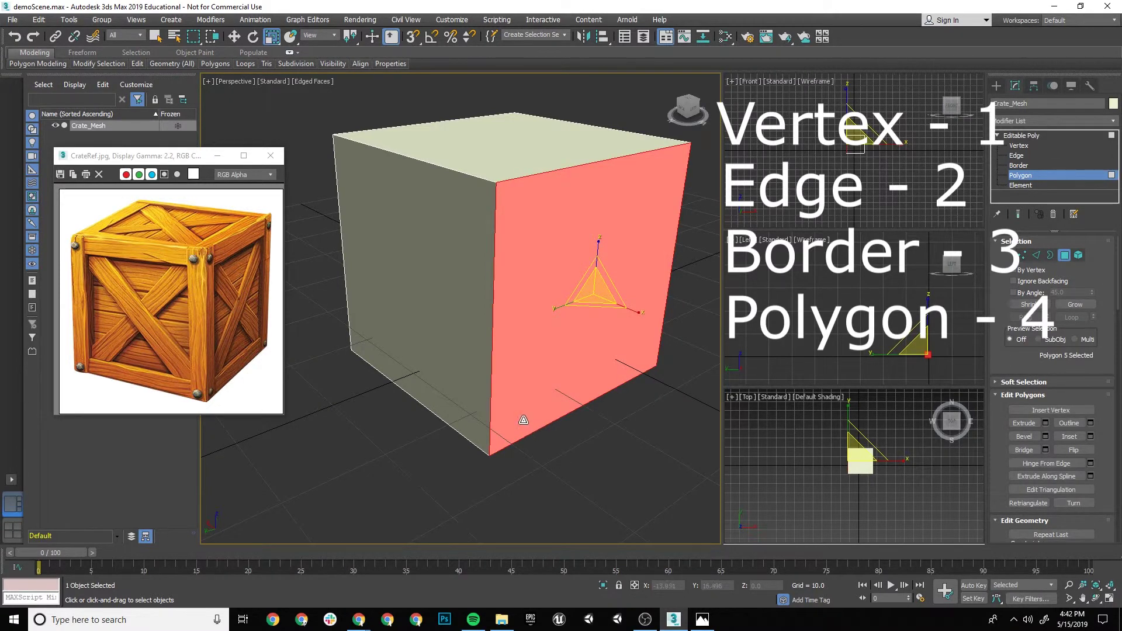
key("5")
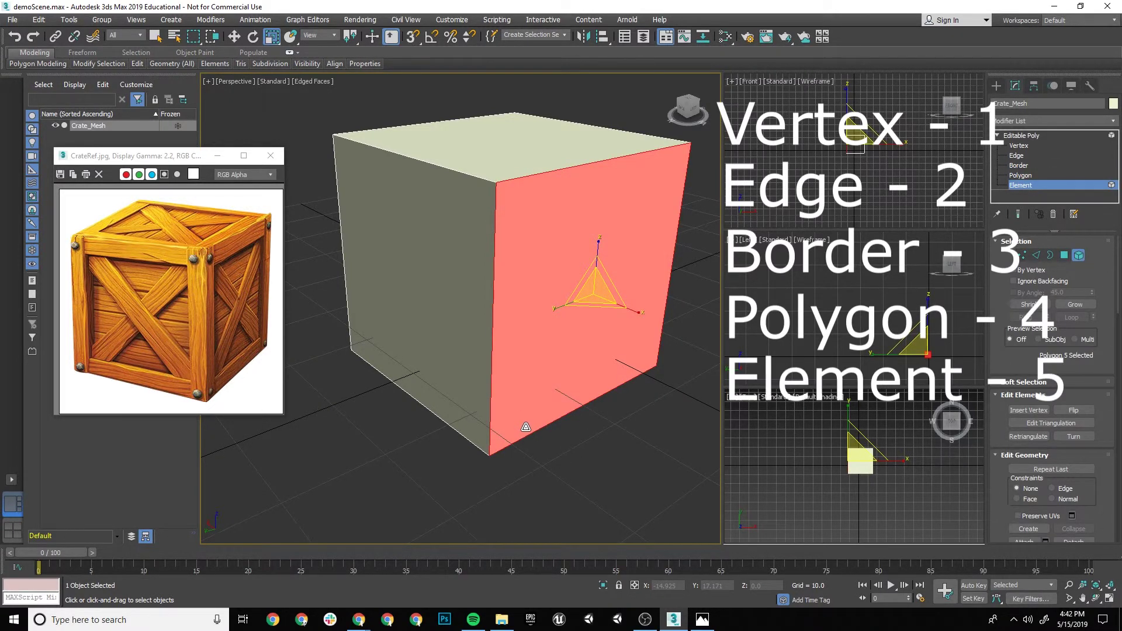